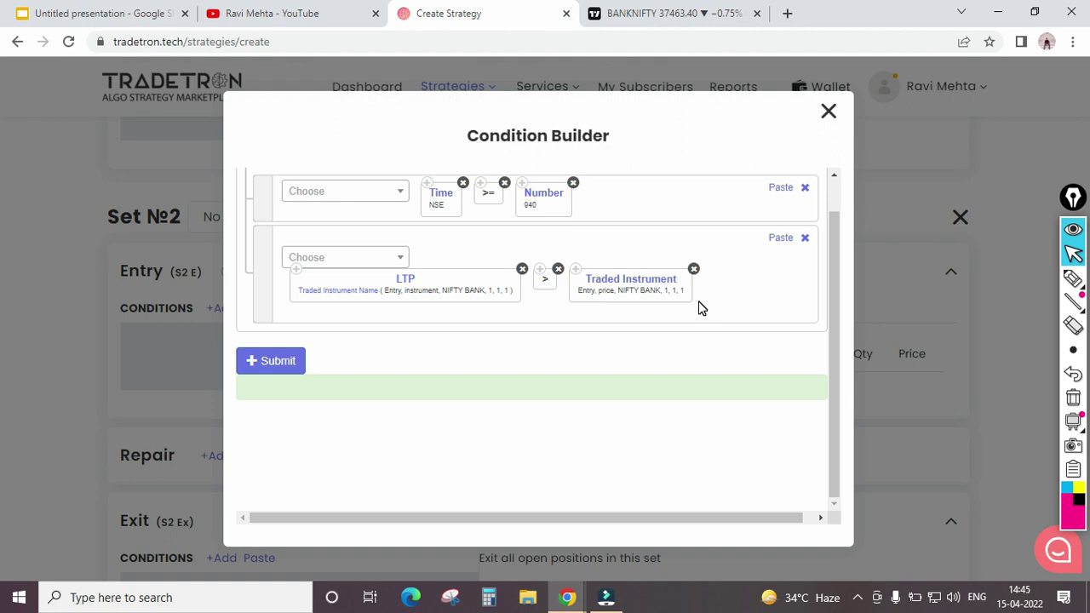
Extend the LTP > Traded Instrument condition with the * operator and a Number value of 1.2.
{"action": "left_click", "coordinate": [325, 262]}
{"action": "type", "text": ">"}
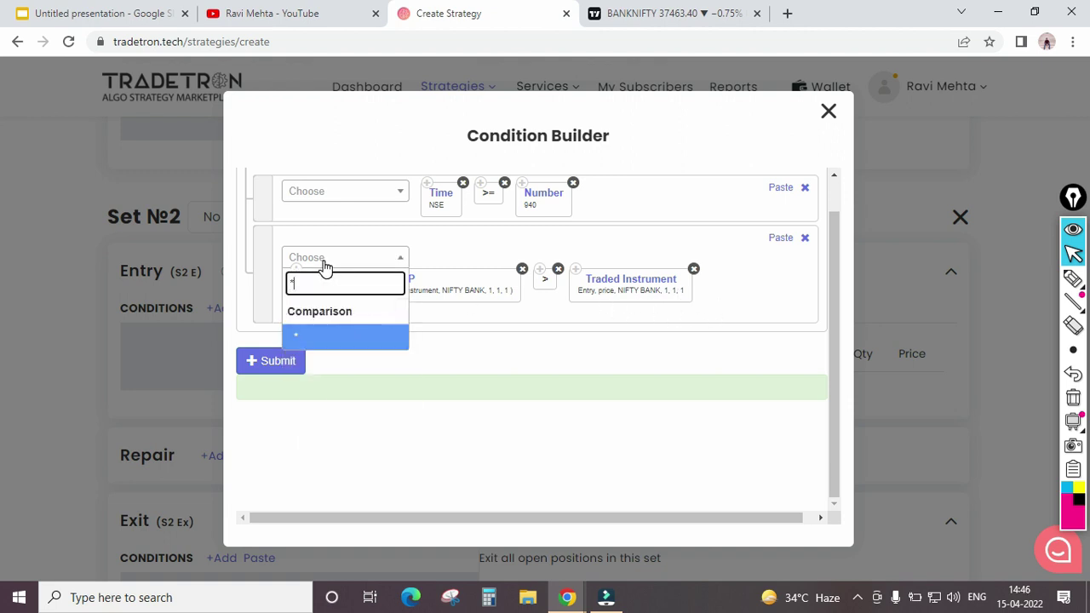
{"action": "key", "text": "Return"}
{"action": "left_click", "coordinate": [345, 266]}
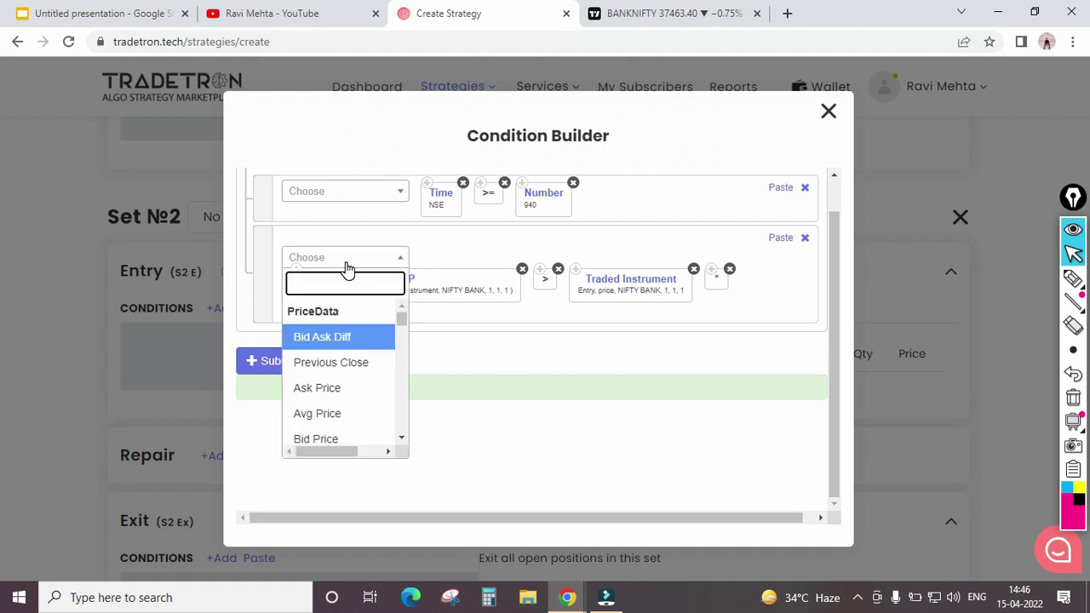
{"action": "type", "text": "num"}
{"action": "key", "text": "Down"}
{"action": "key", "text": "Return"}
{"action": "type", "text": "1.2"}
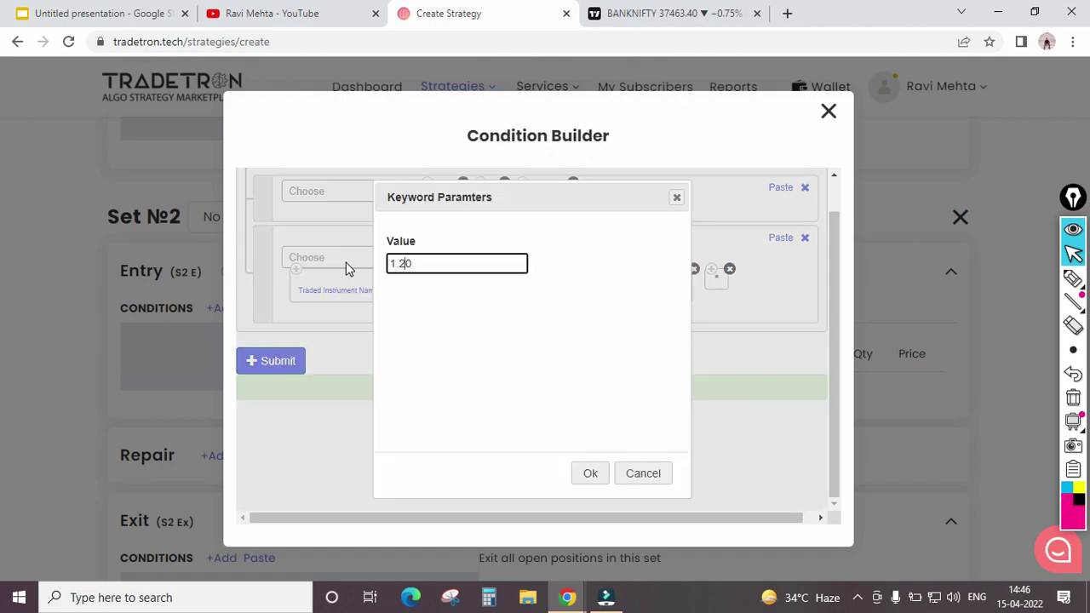
{"action": "key", "text": "Return"}
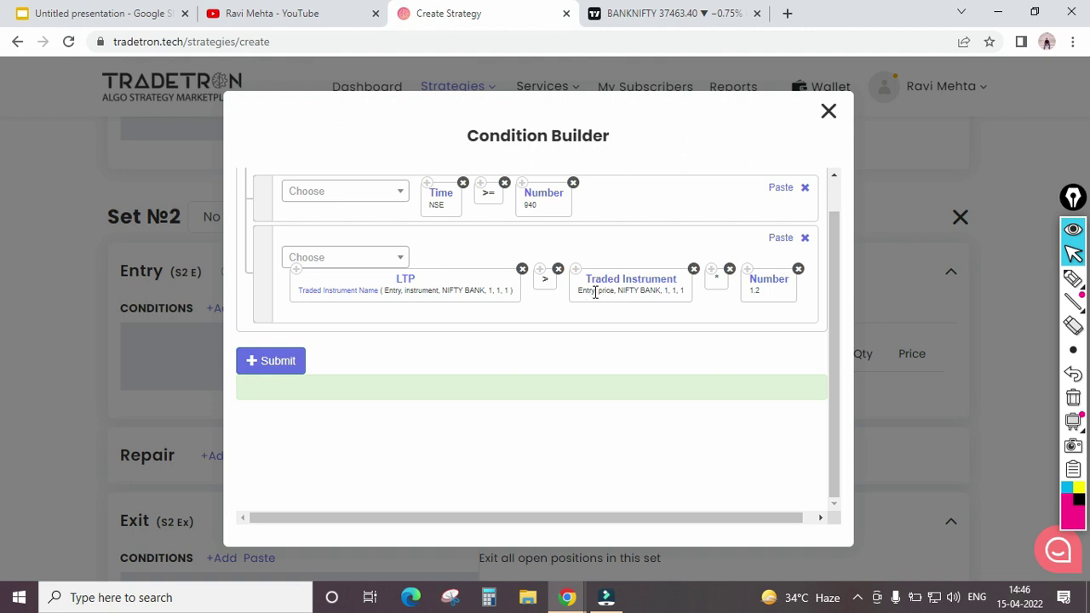
Switch to Calculator and compute 100 × 1.2 to check the multiplier, then return to the Condition Builder.
{"action": "key", "text": "XF86Calculator"}
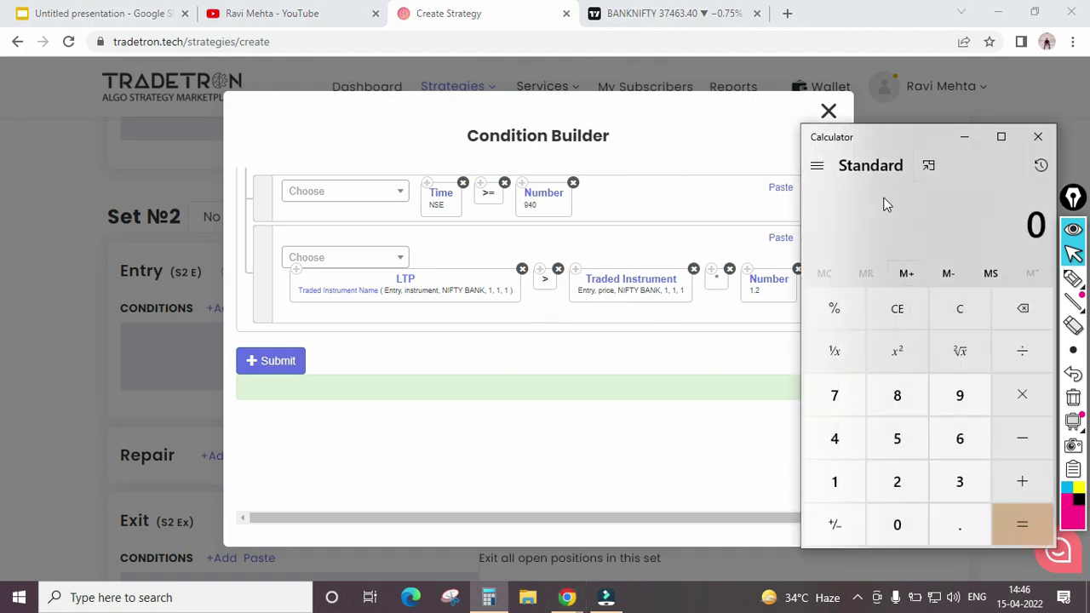
{"action": "left_click_drag", "start_coordinate": [882, 141], "coordinate": [832, 138]}
{"action": "type", "text": "100"}
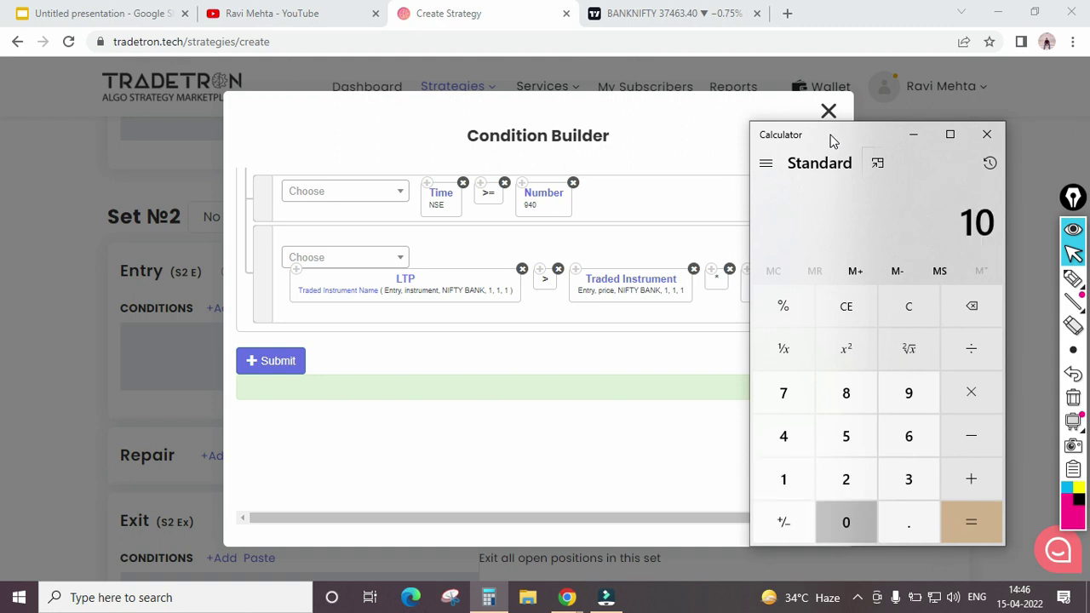
{"action": "key", "text": "asterisk"}
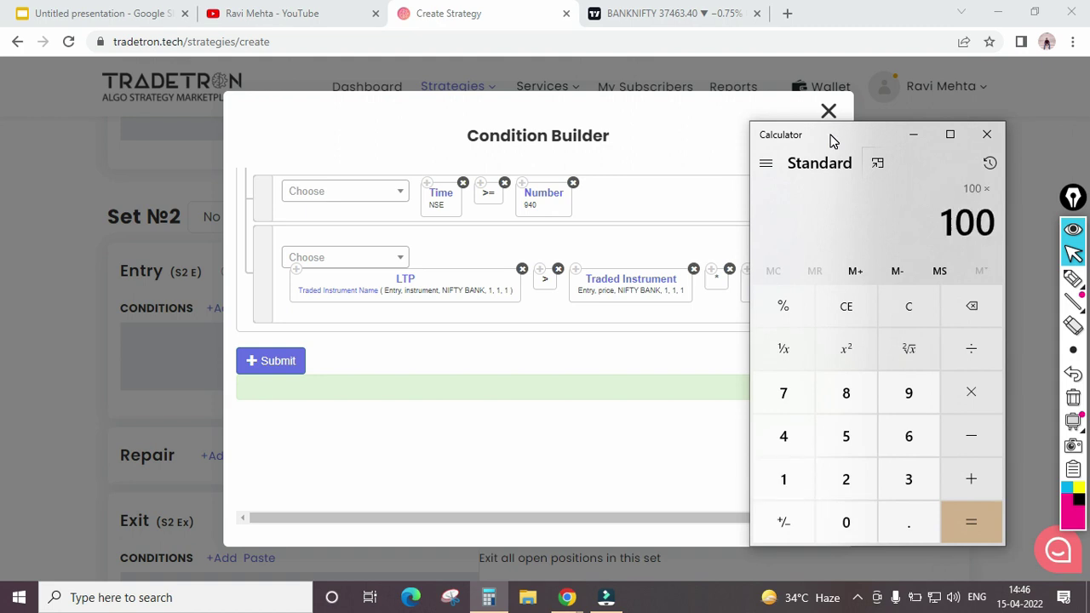
{"action": "type", "text": "1.2"}
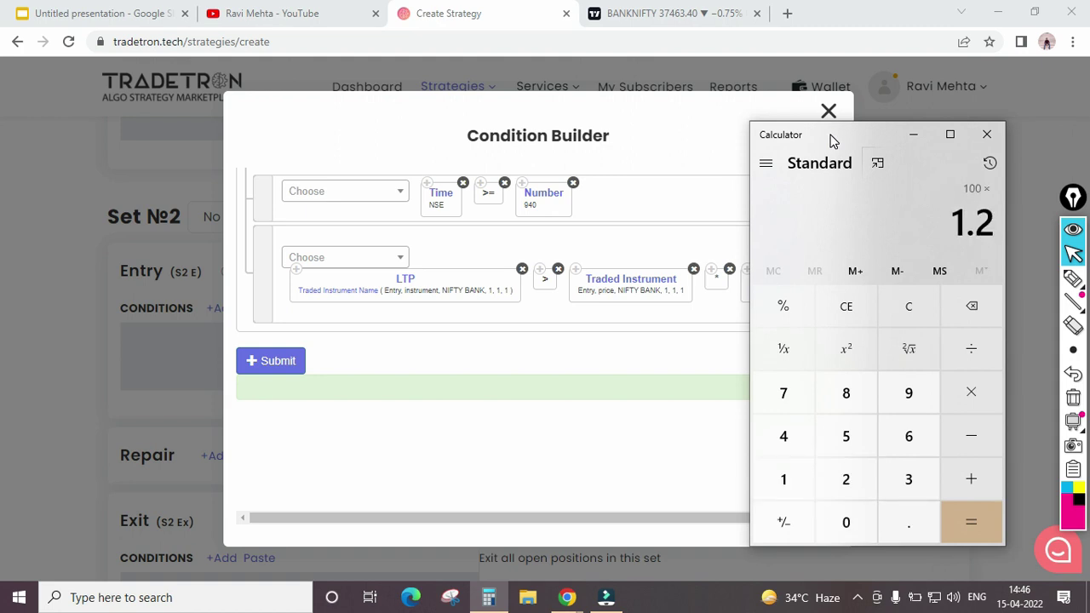
{"action": "key", "text": "Return"}
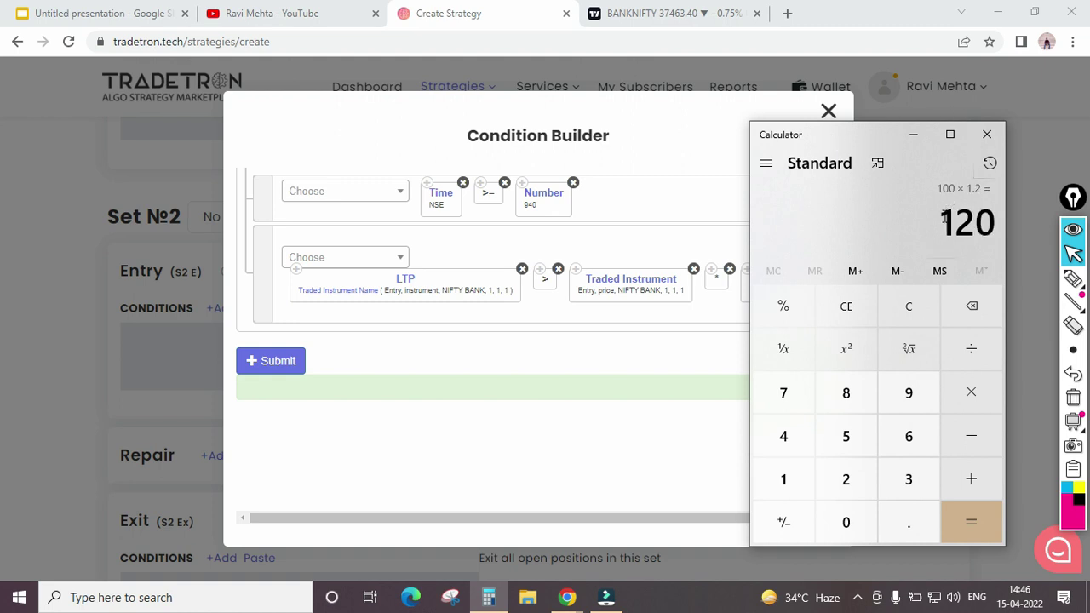
{"action": "left_click", "coordinate": [518, 365]}
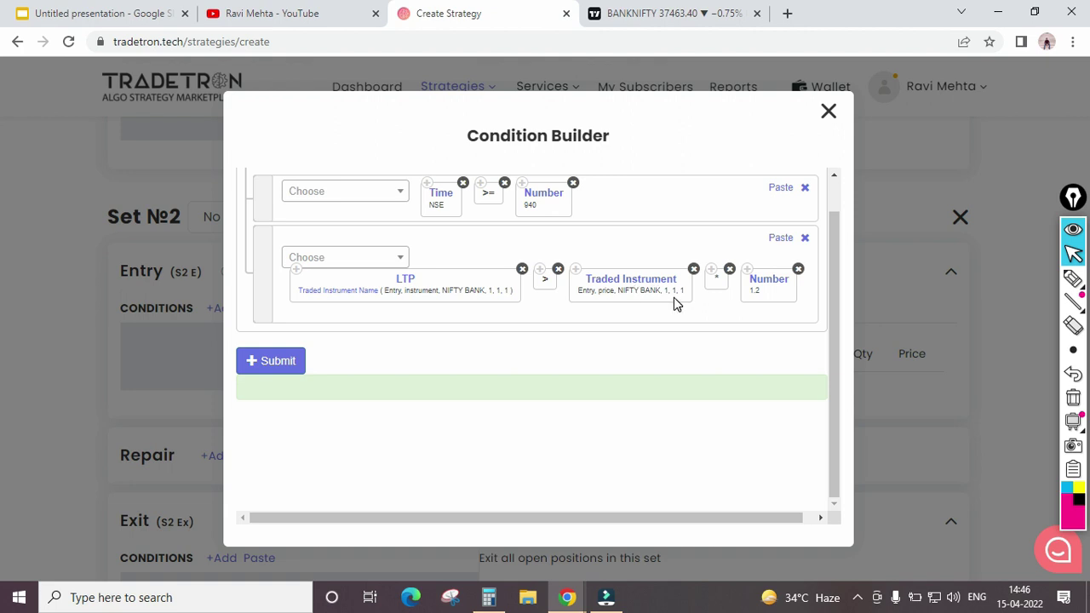
Add a third condition row to the AND group and consult the strategy rules on the presentation's Setup slide.
{"action": "scroll", "coordinate": [596, 353], "scroll_direction": "up", "scroll_amount": 1}
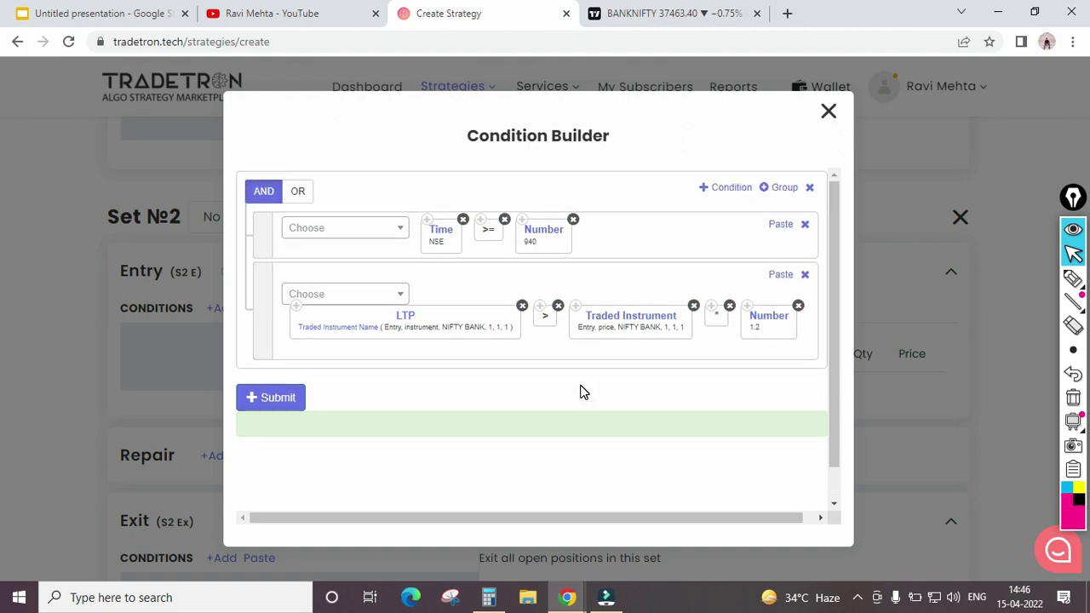
{"action": "left_click", "coordinate": [721, 188]}
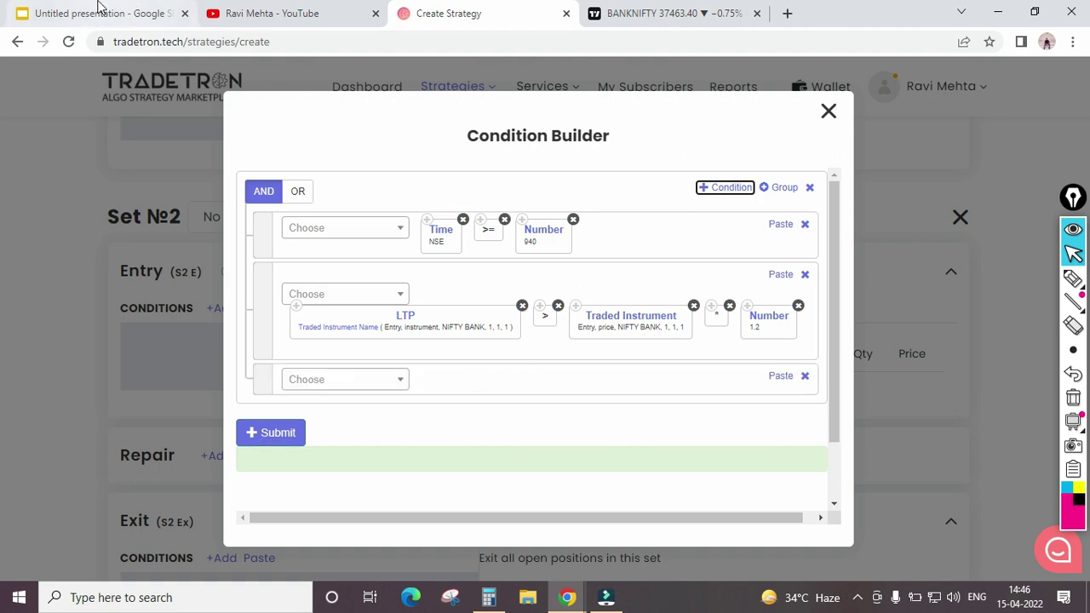
{"action": "left_click", "coordinate": [98, 13]}
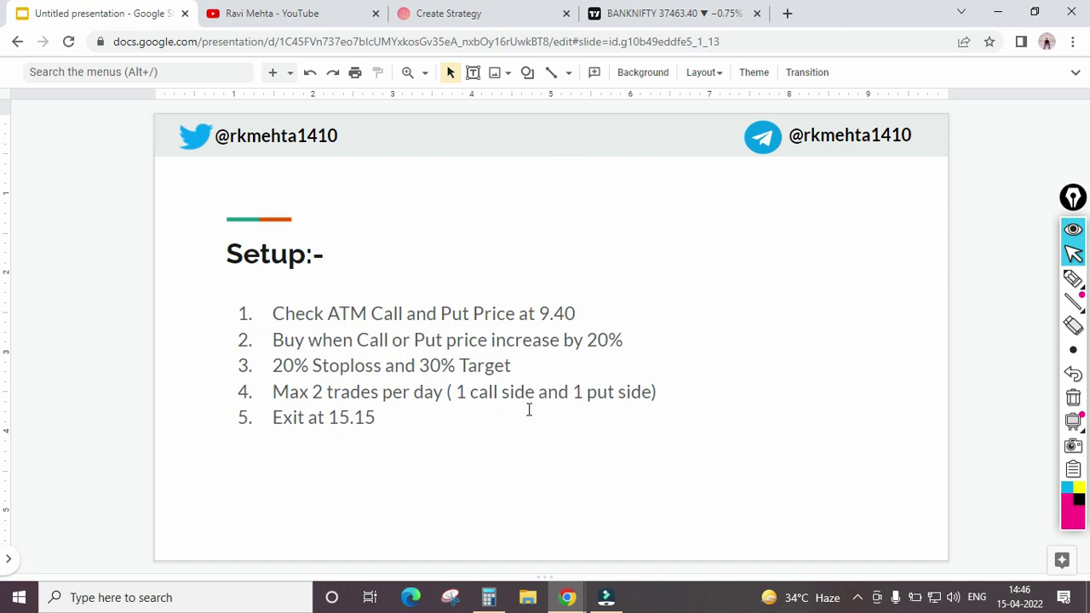
{"action": "left_click", "coordinate": [486, 11]}
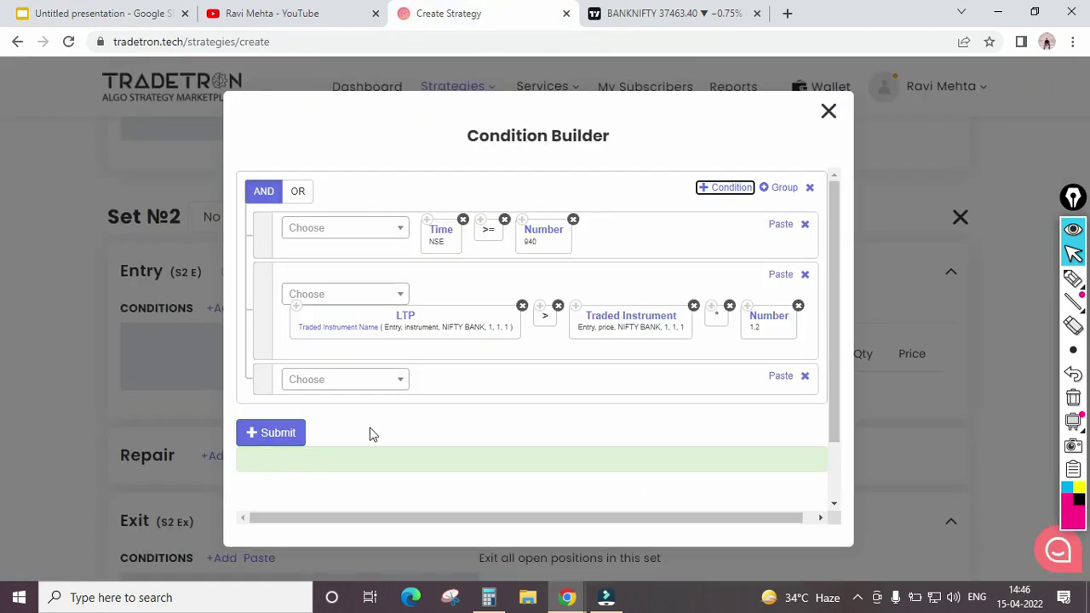
{"action": "left_click", "coordinate": [451, 389]}
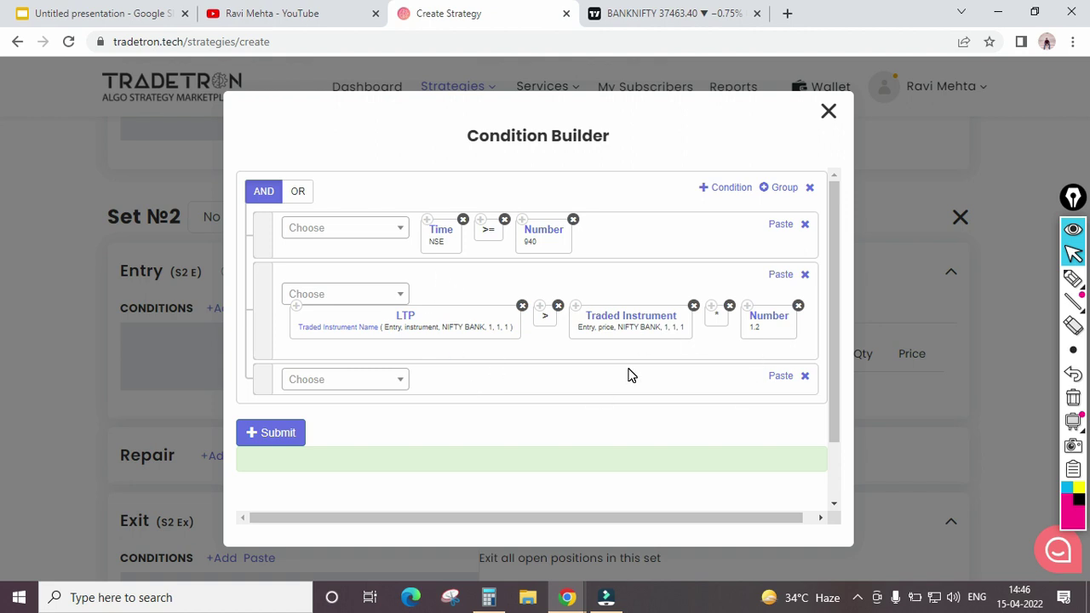
Insert the Positions Detail keyword into the new third condition row.
{"action": "left_click", "coordinate": [359, 386]}
{"action": "type", "text": "poi"}
{"action": "key", "text": "BackSpace"}
{"action": "type", "text": "s"}
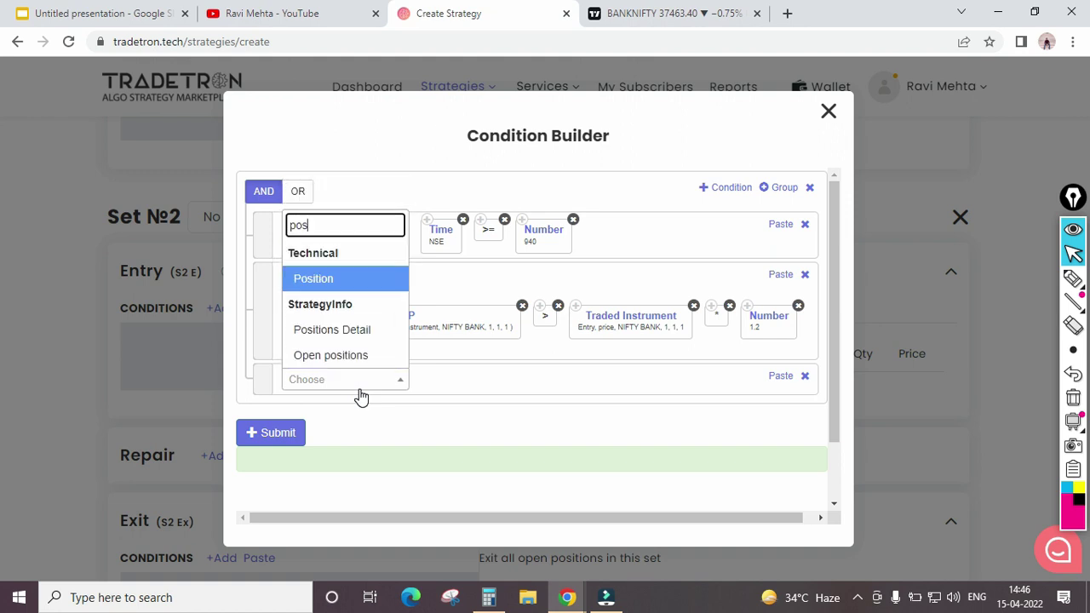
{"action": "key", "text": "Down"}
{"action": "key", "text": "Return"}
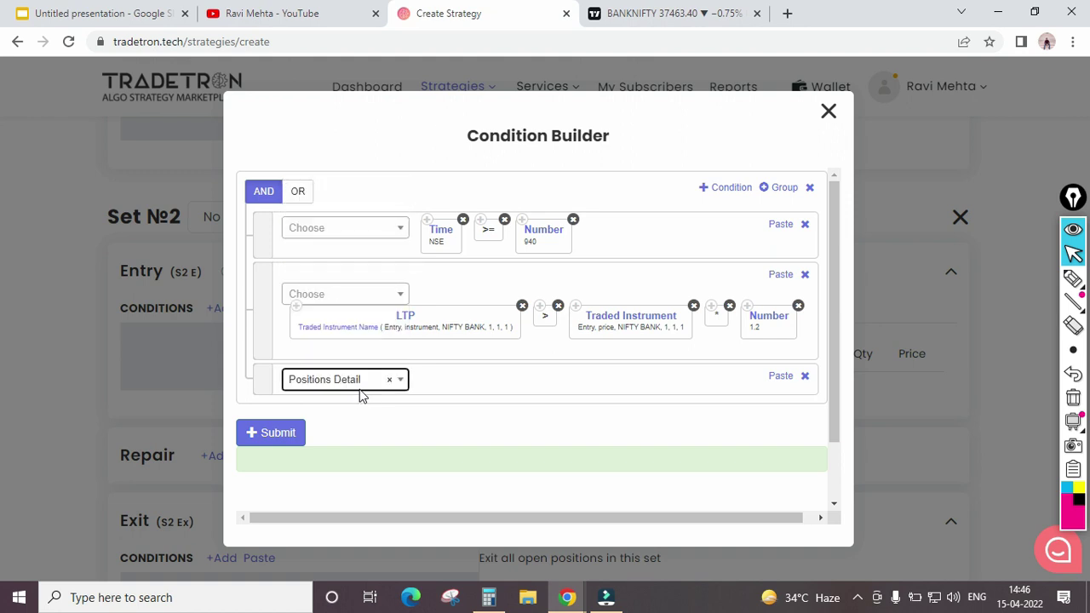
Set the Positions Detail parameters to condition type Entry, transaction type B, instruments type CE and quantity.
{"action": "left_click", "coordinate": [477, 270]}
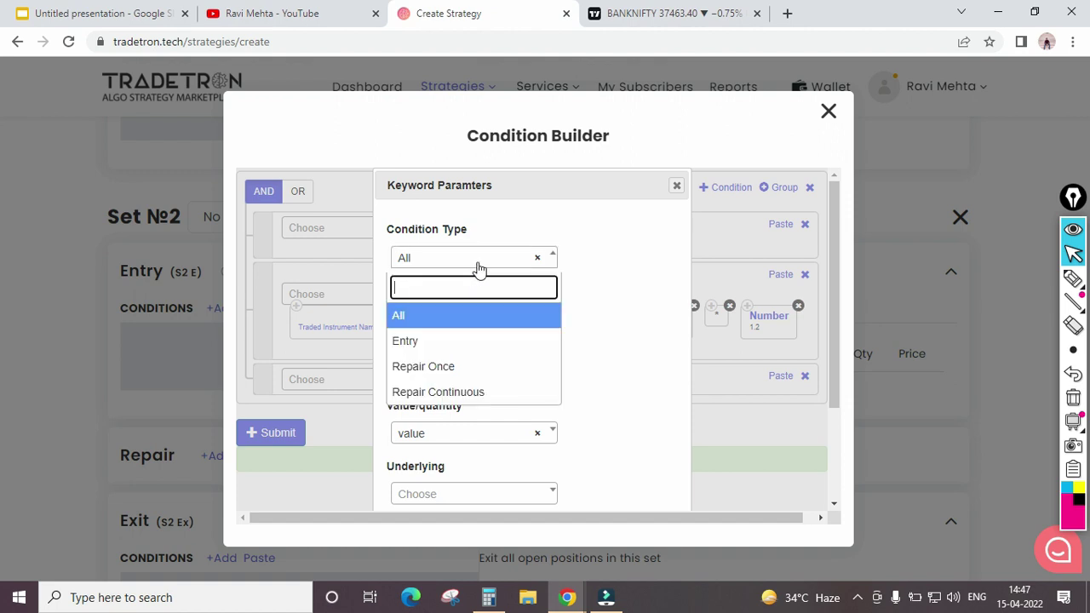
{"action": "left_click", "coordinate": [443, 340]}
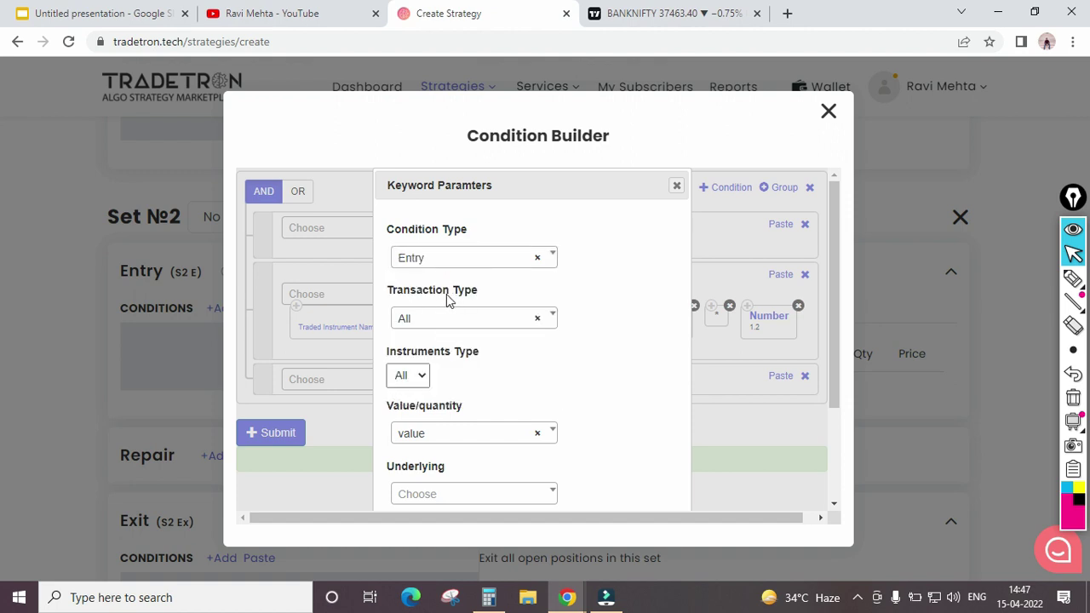
{"action": "left_click", "coordinate": [472, 327]}
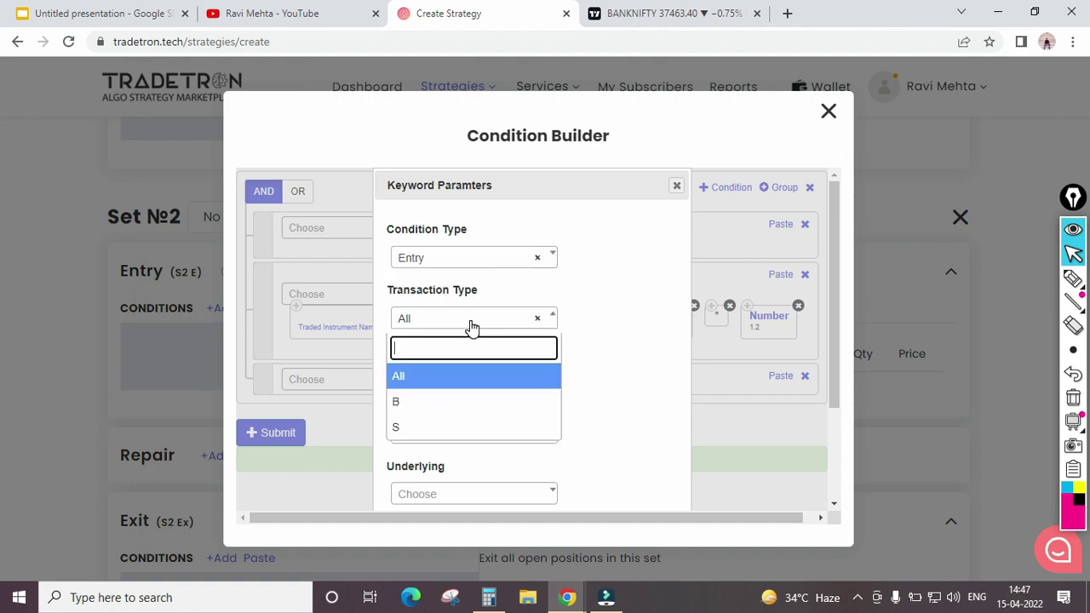
{"action": "left_click", "coordinate": [453, 401]}
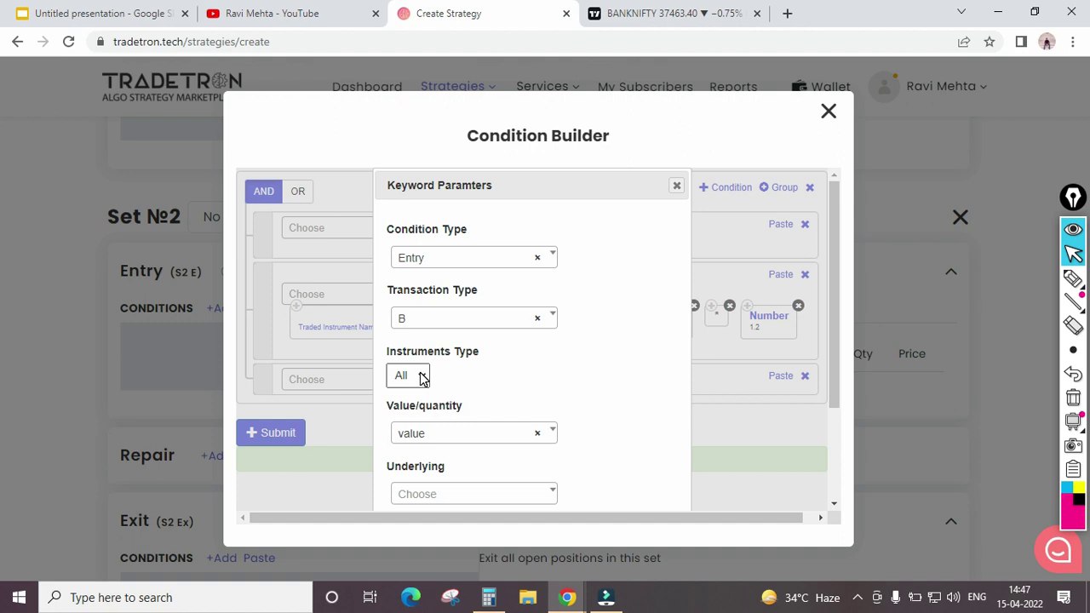
{"action": "left_click", "coordinate": [423, 378]}
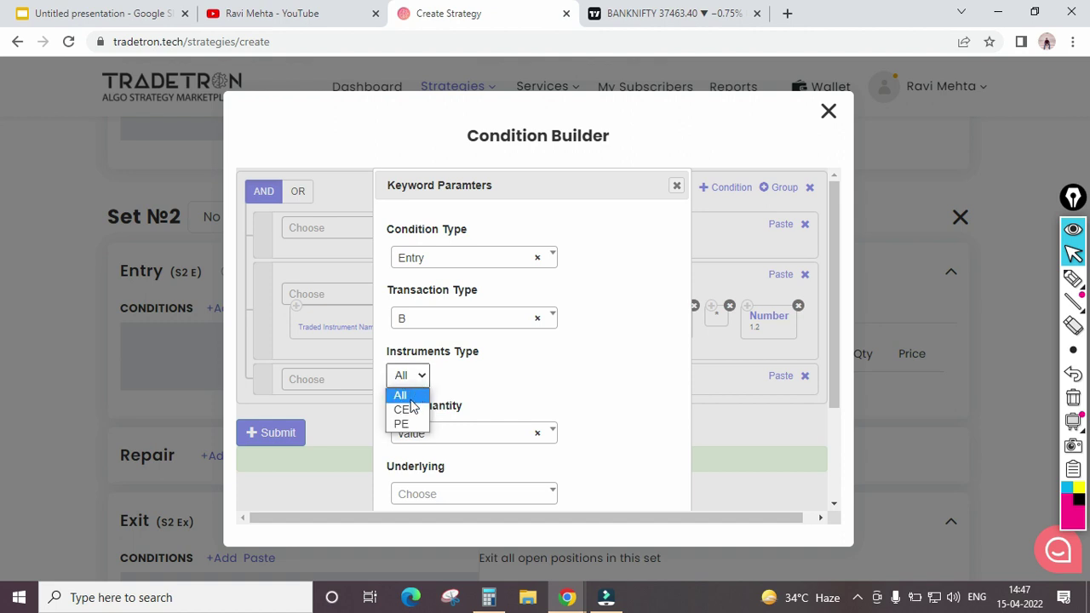
{"action": "left_click", "coordinate": [413, 411]}
{"action": "left_click", "coordinate": [477, 442]}
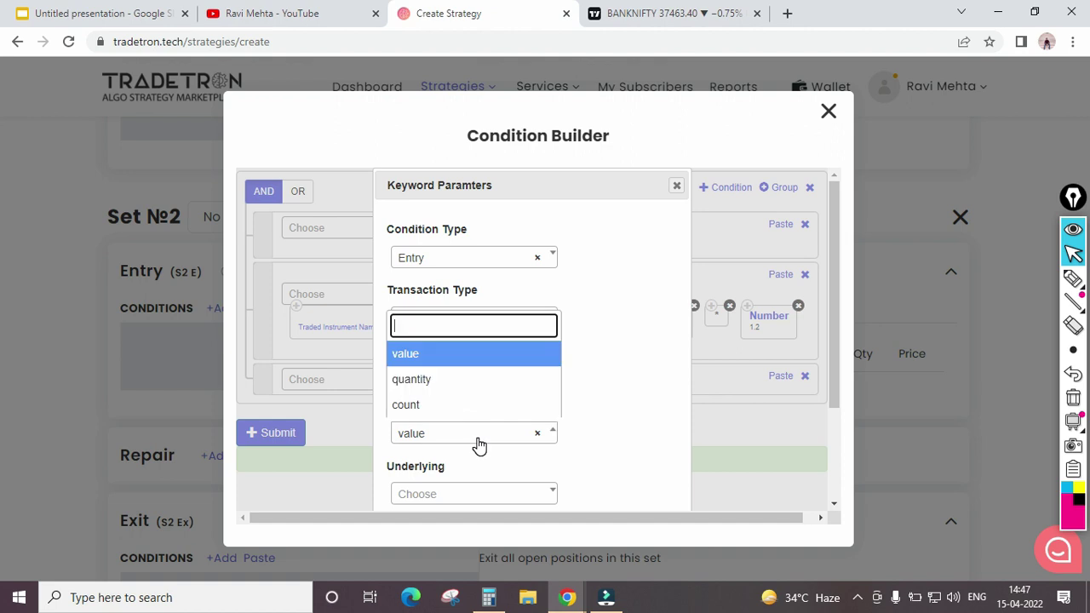
{"action": "left_click", "coordinate": [440, 389]}
Choose NIFTY BANK as the Positions Detail underlying and accept the keyword parameters.
{"action": "scroll", "coordinate": [483, 417], "scroll_direction": "down", "scroll_amount": 1}
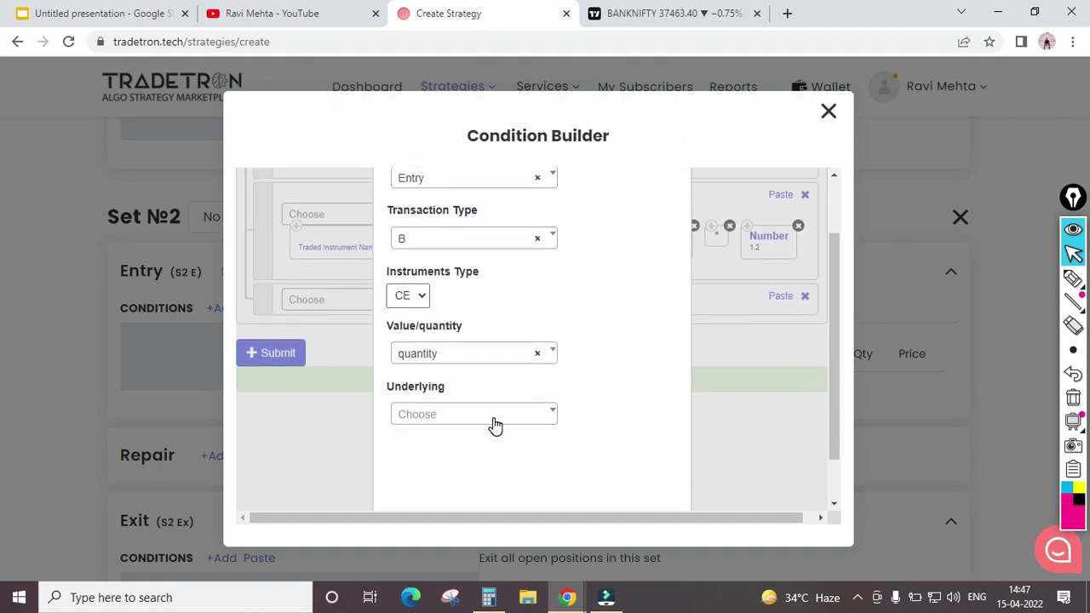
{"action": "left_click", "coordinate": [496, 420]}
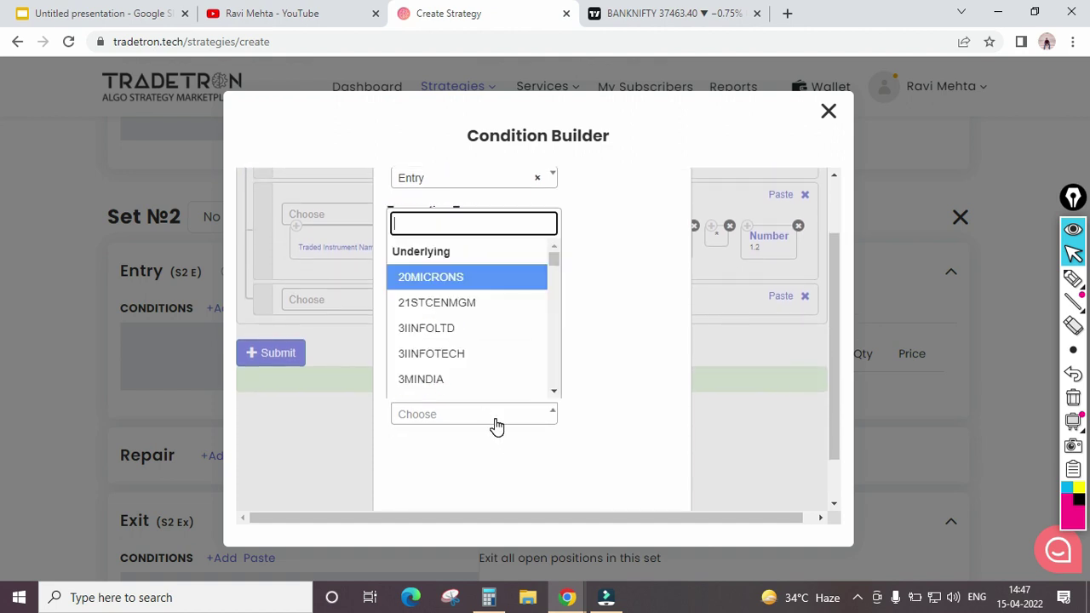
{"action": "type", "text": "nifty"}
{"action": "key", "text": "Down"}
{"action": "key", "text": "Down"}
{"action": "key", "text": "Up"}
{"action": "key", "text": "Return"}
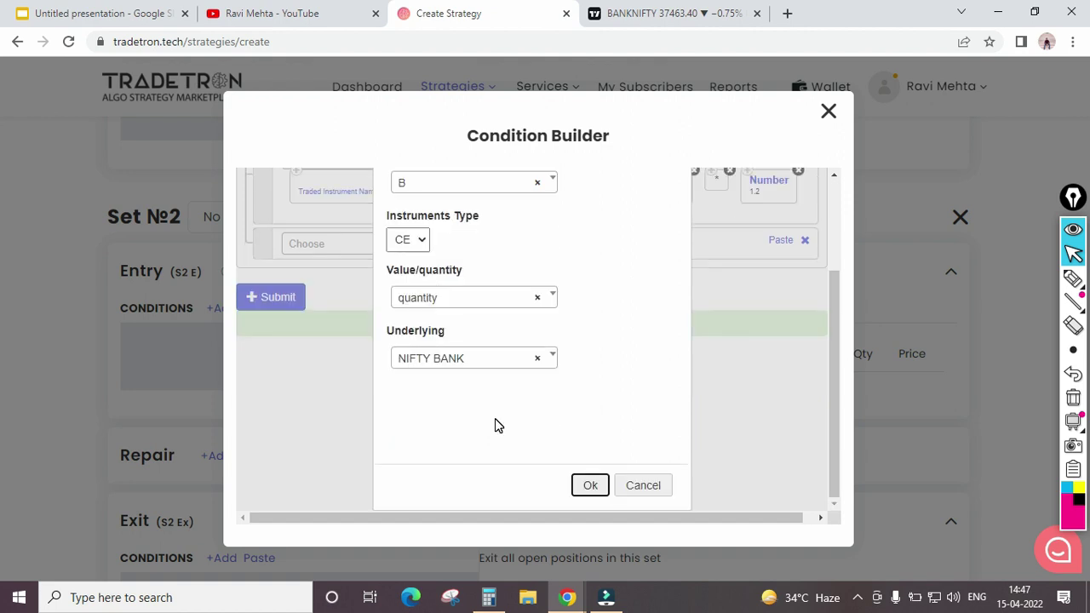
{"action": "scroll", "coordinate": [498, 420], "scroll_direction": "up", "scroll_amount": 2}
{"action": "scroll", "coordinate": [550, 408], "scroll_direction": "down", "scroll_amount": 2}
{"action": "left_click", "coordinate": [589, 484]}
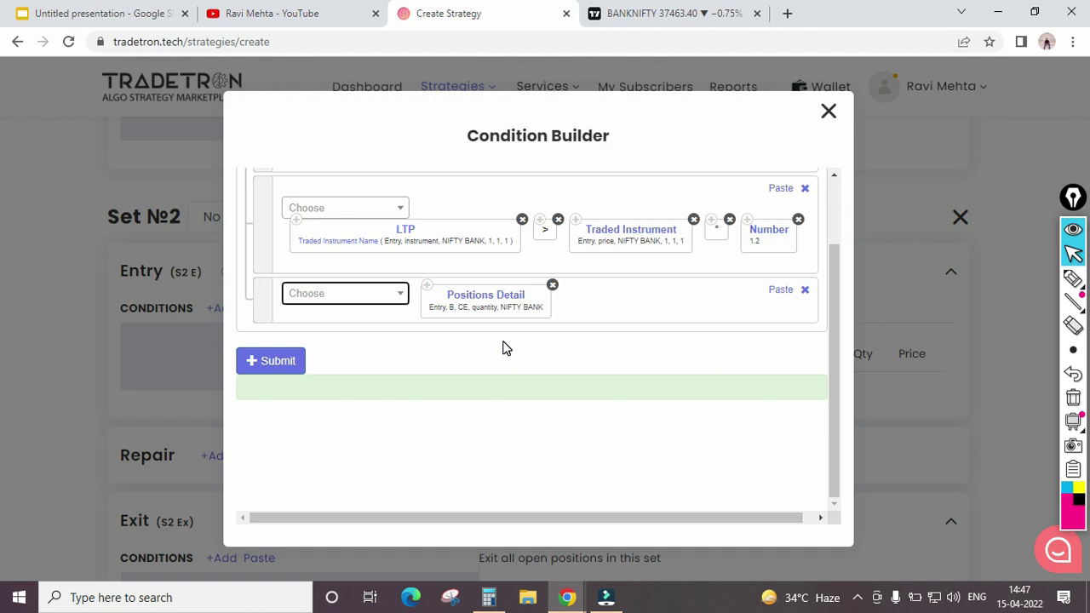
Append the == comparison operator after Positions Detail in the third condition.
{"action": "scroll", "coordinate": [526, 400], "scroll_direction": "up", "scroll_amount": 1}
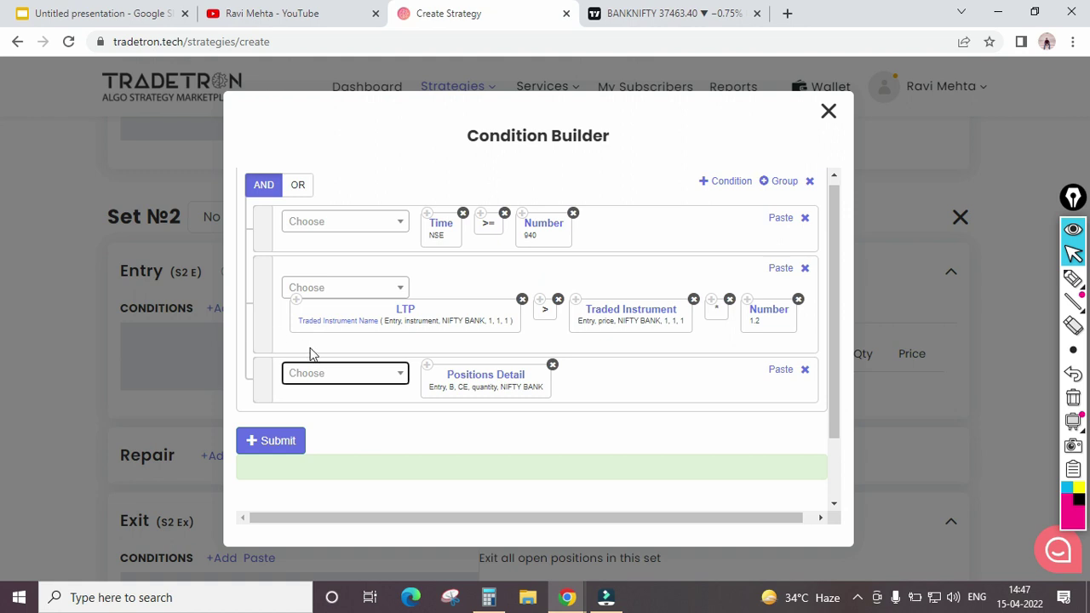
{"action": "left_click", "coordinate": [337, 357]}
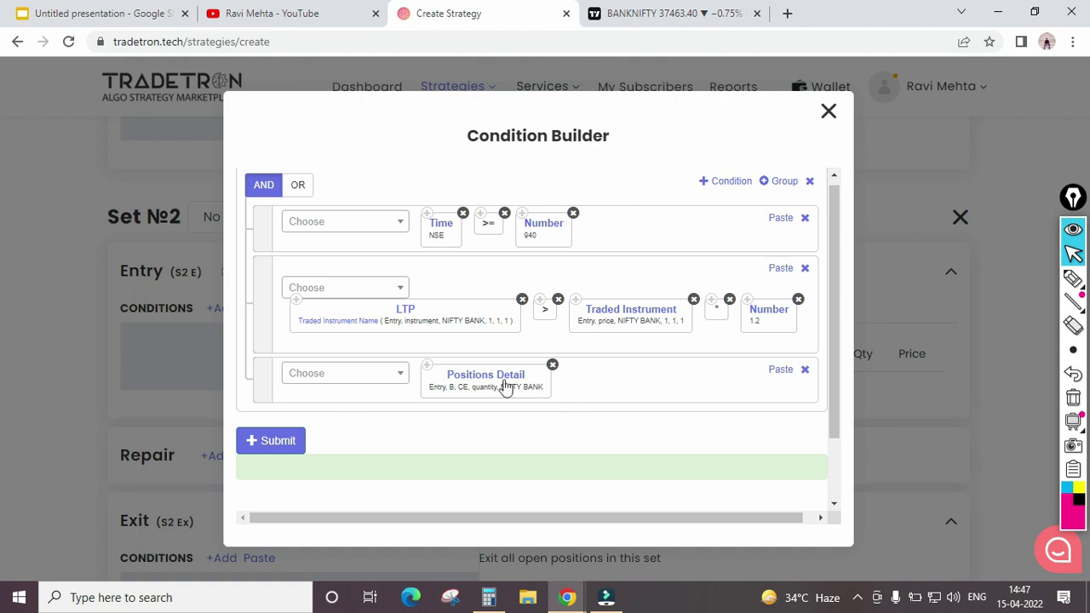
{"action": "left_click", "coordinate": [332, 381]}
{"action": "type", "text": "="}
{"action": "key", "text": "Down"}
{"action": "key", "text": "Return"}
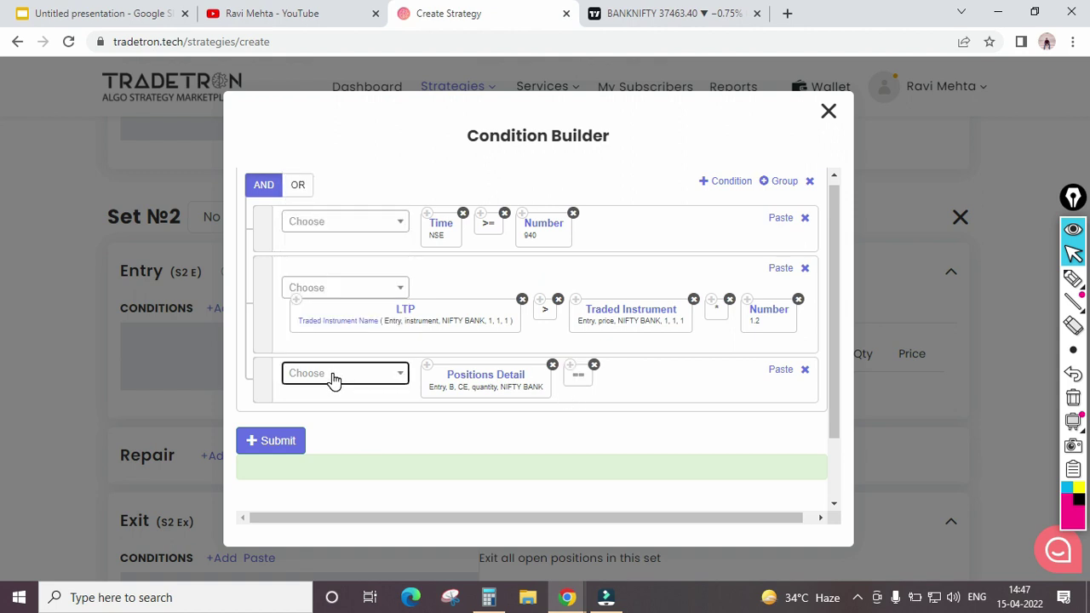
Paste a copied Number block after the == operator and set its value to 25.
{"action": "left_click", "coordinate": [810, 394]}
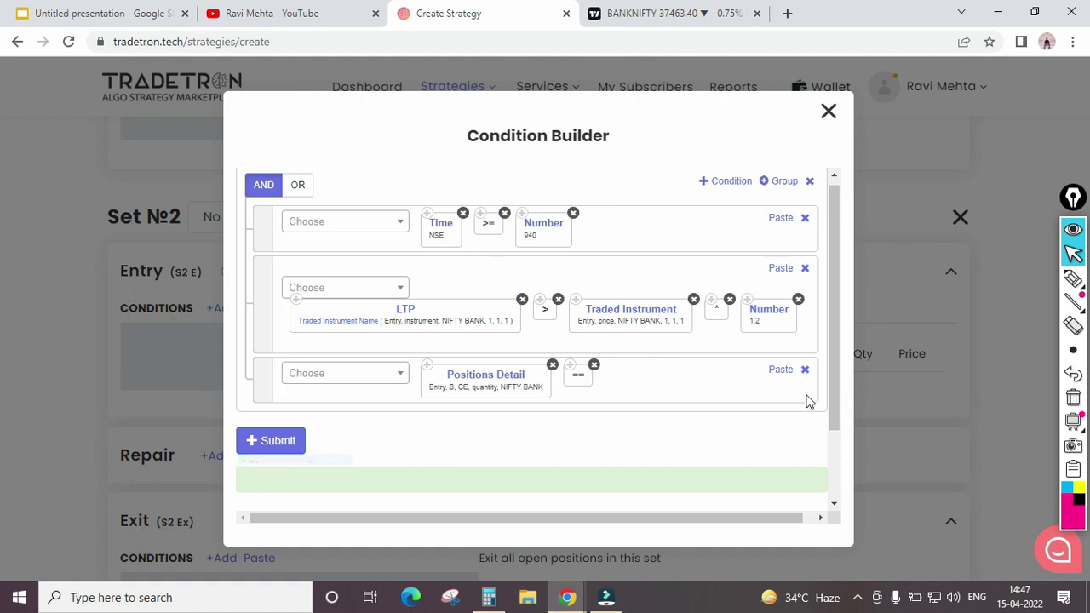
{"action": "left_click", "coordinate": [780, 370]}
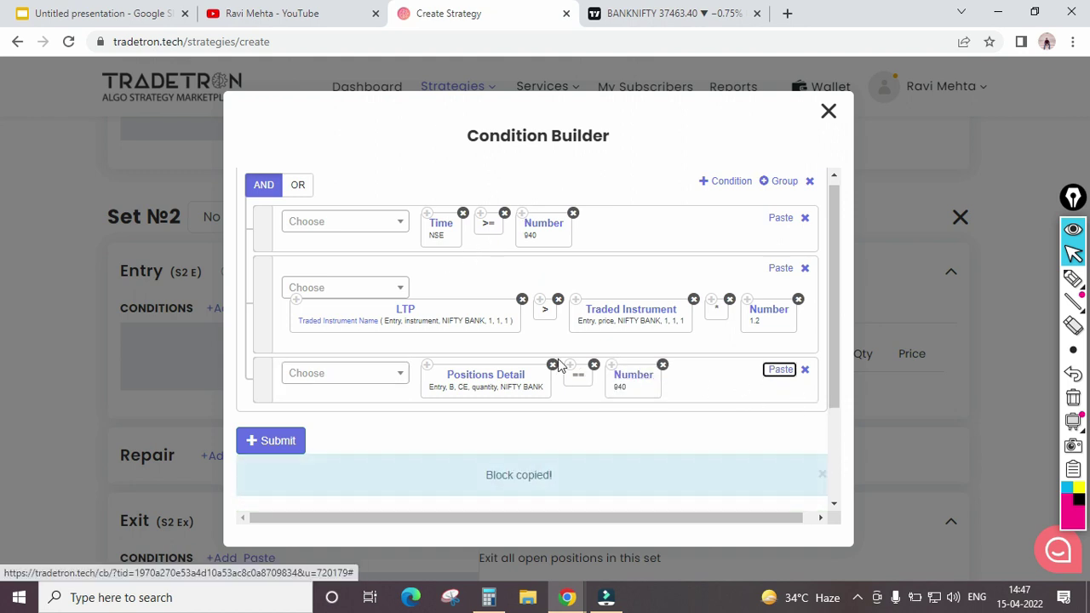
{"action": "left_click", "coordinate": [637, 374]}
{"action": "double_click", "coordinate": [446, 262]}
{"action": "type", "text": "25"}
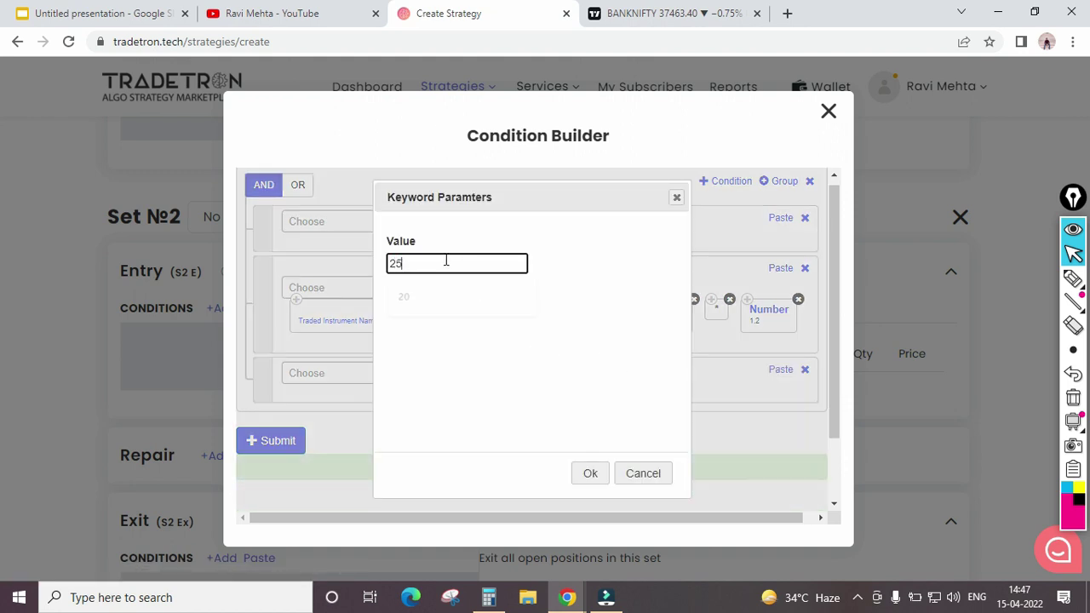
{"action": "key", "text": "Return"}
Append the * operator and the Multiplier keyword after Number 25 in the third condition.
{"action": "left_click", "coordinate": [361, 375]}
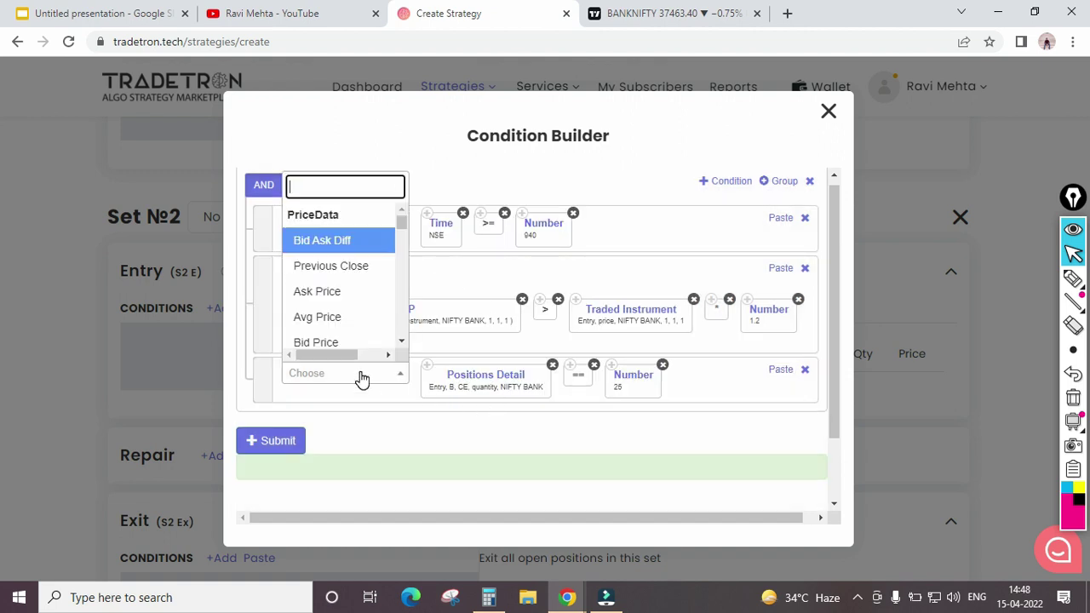
{"action": "type", "text": "*"}
{"action": "key", "text": "Return"}
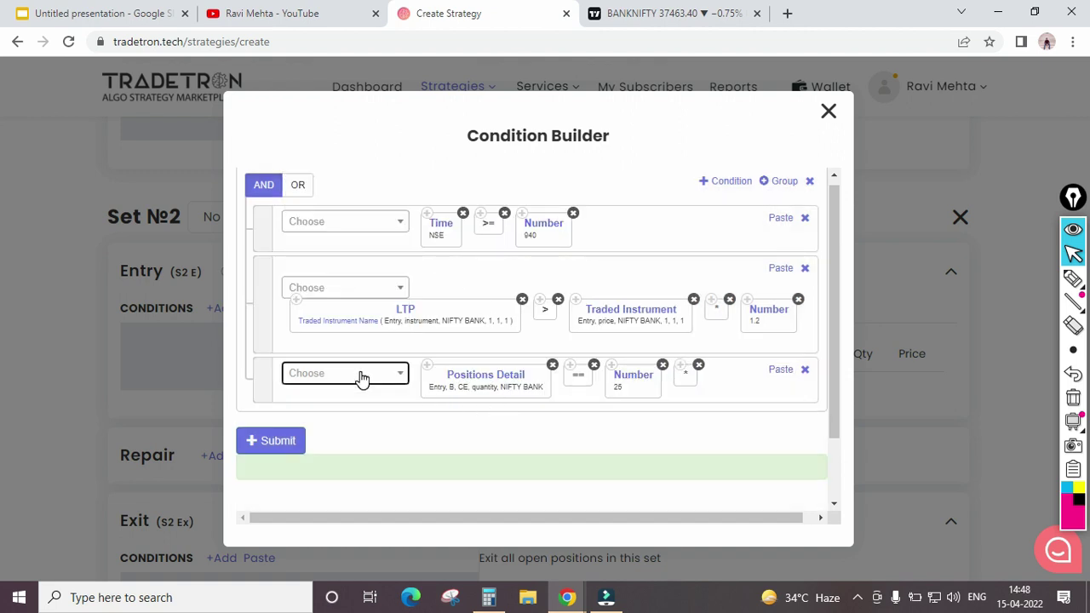
{"action": "left_click", "coordinate": [361, 377]}
{"action": "type", "text": "multi"}
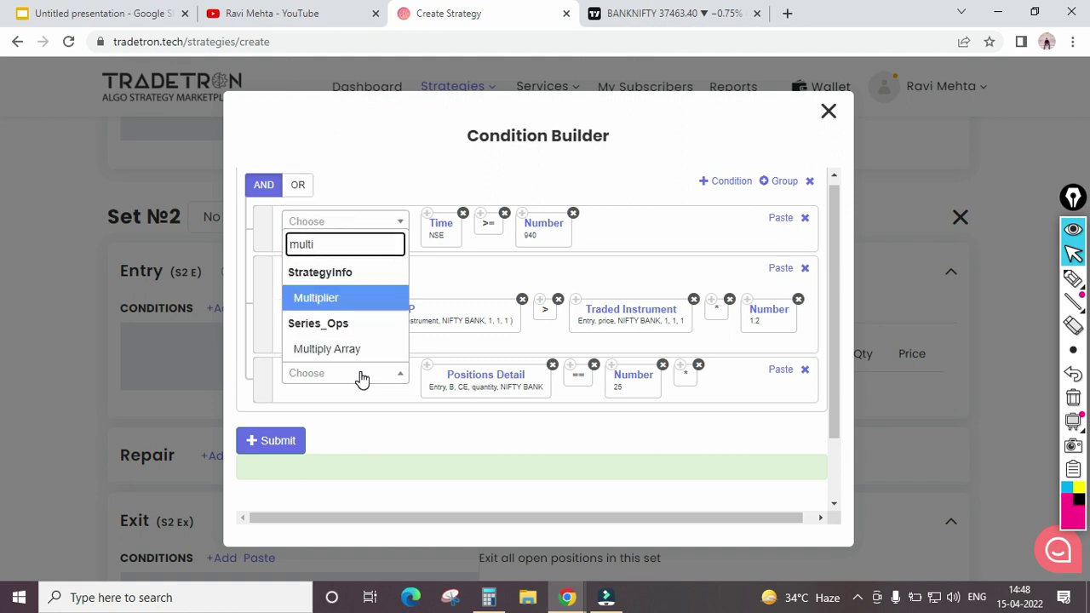
{"action": "key", "text": "Return"}
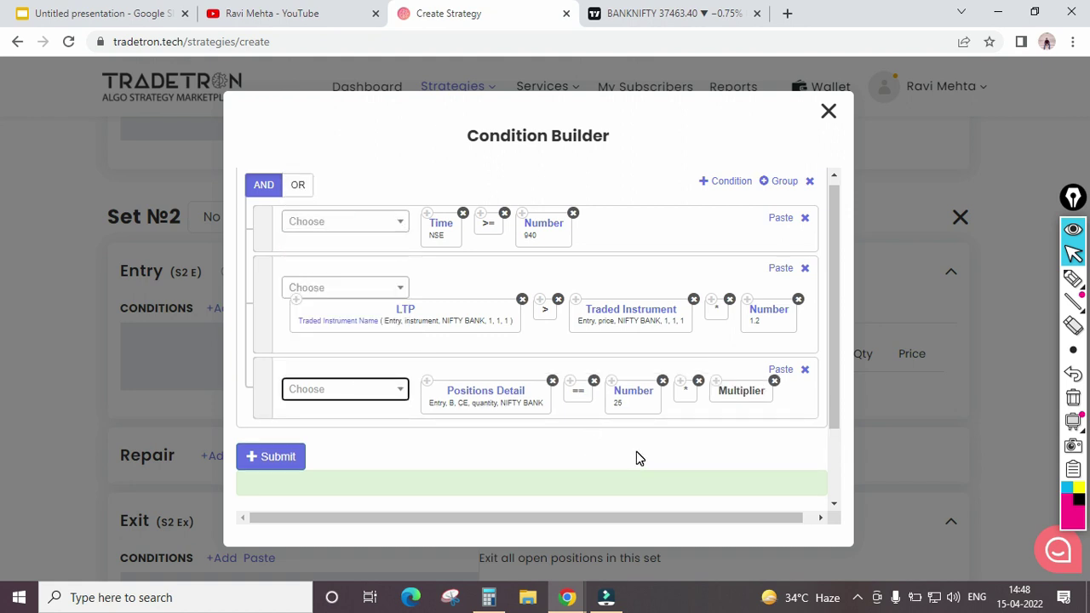
Submit the Set 2 entry conditions and close the Condition Builder.
{"action": "left_click", "coordinate": [558, 435]}
{"action": "scroll", "coordinate": [555, 437], "scroll_direction": "down", "scroll_amount": 2}
{"action": "scroll", "coordinate": [469, 421], "scroll_direction": "up", "scroll_amount": 2}
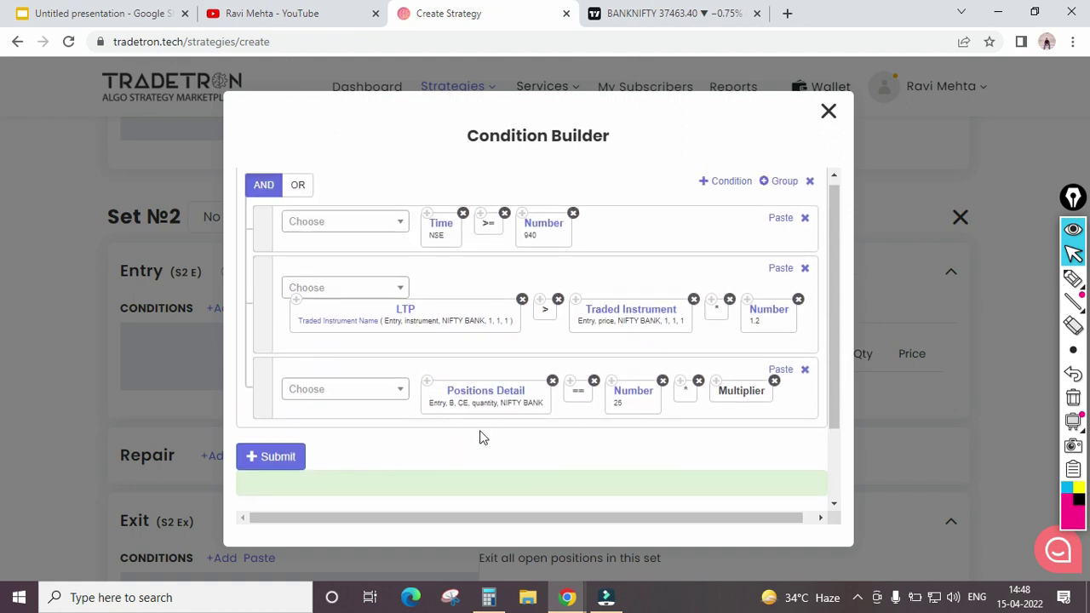
{"action": "left_click", "coordinate": [285, 464]}
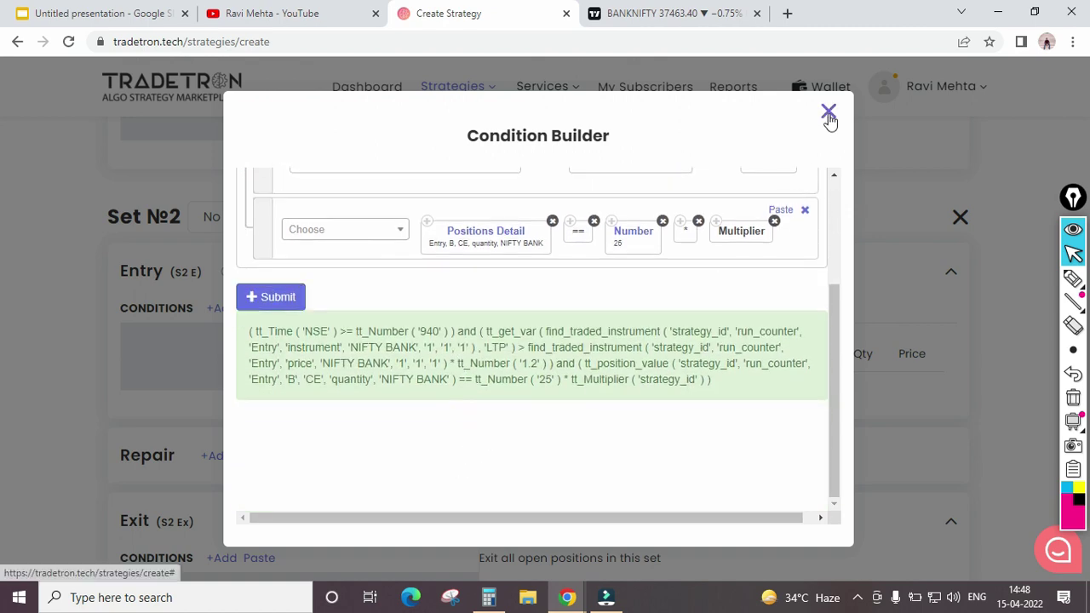
{"action": "left_click", "coordinate": [828, 112]}
Look over the Set 2 entry condition text and exit section, and reopen the entry conditions for editing.
{"action": "scroll", "coordinate": [389, 361], "scroll_direction": "down", "scroll_amount": 2}
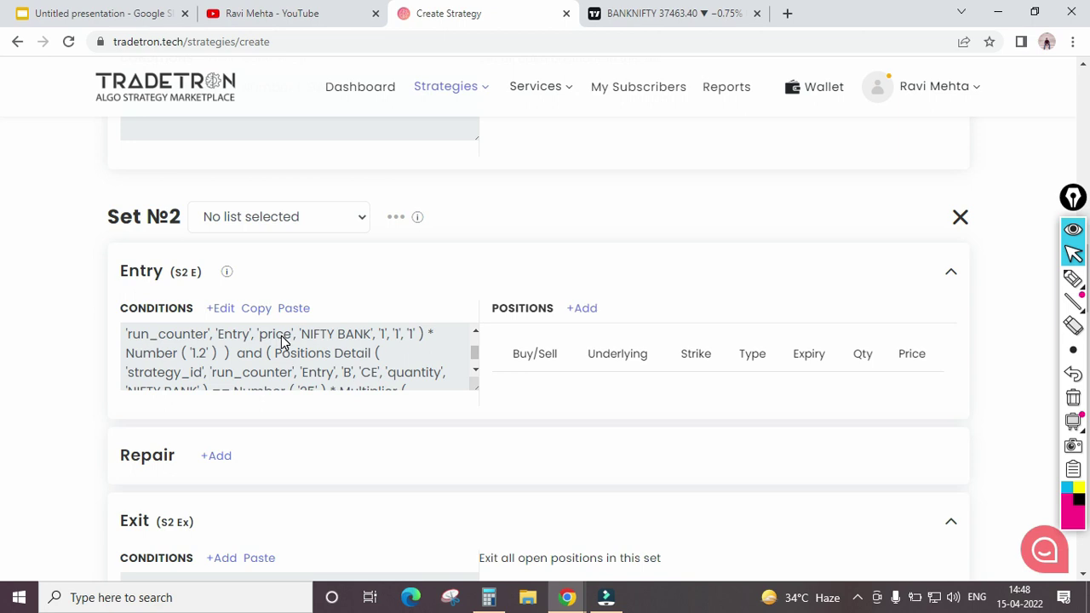
{"action": "scroll", "coordinate": [355, 363], "scroll_direction": "down", "scroll_amount": 2}
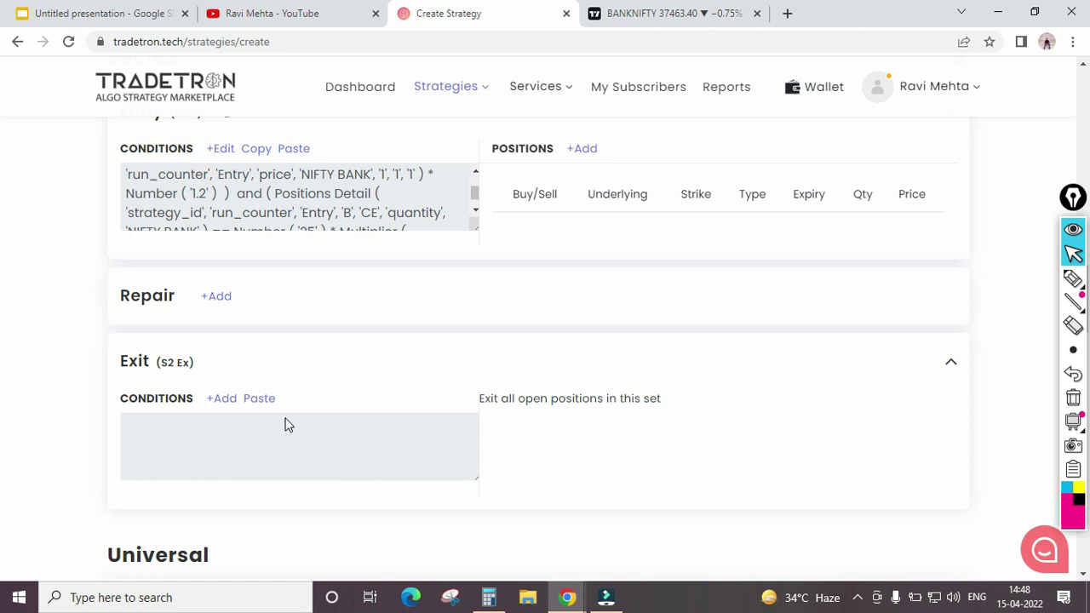
{"action": "scroll", "coordinate": [267, 423], "scroll_direction": "down", "scroll_amount": 1}
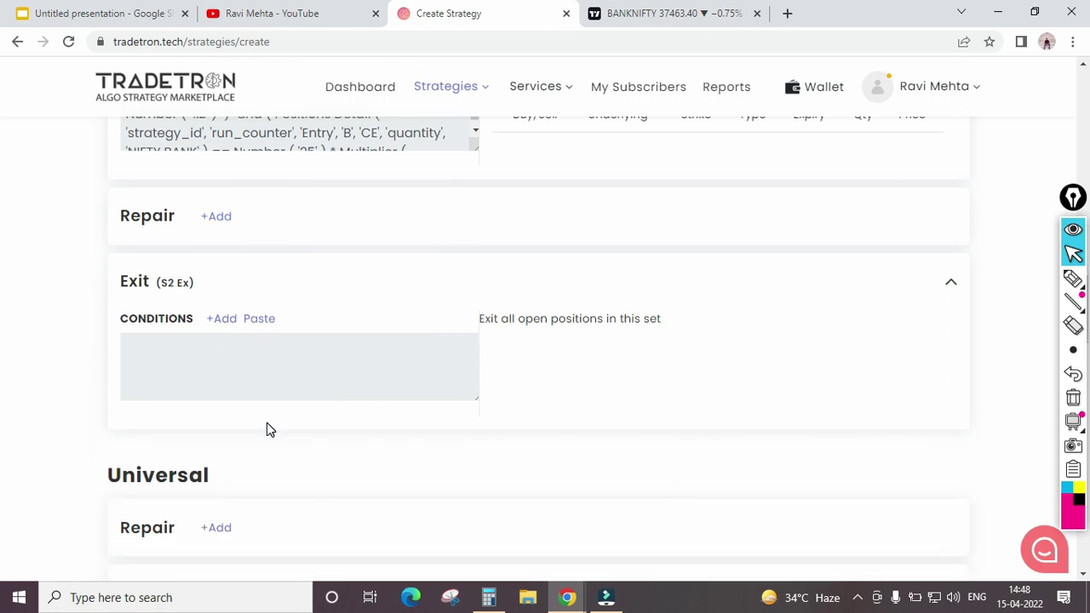
{"action": "scroll", "coordinate": [267, 428], "scroll_direction": "up", "scroll_amount": 2}
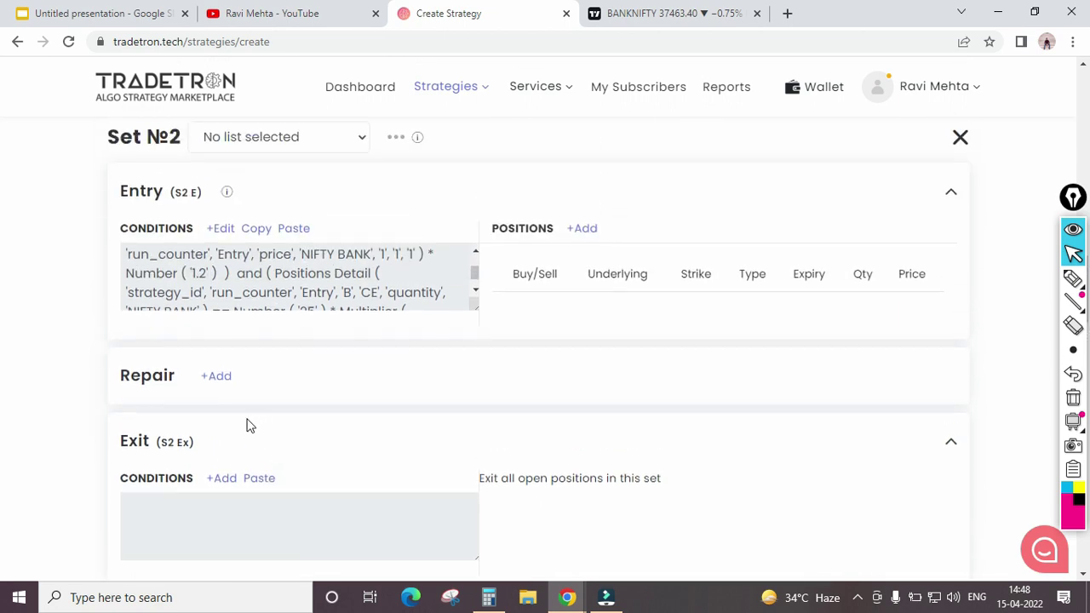
{"action": "left_click", "coordinate": [223, 229]}
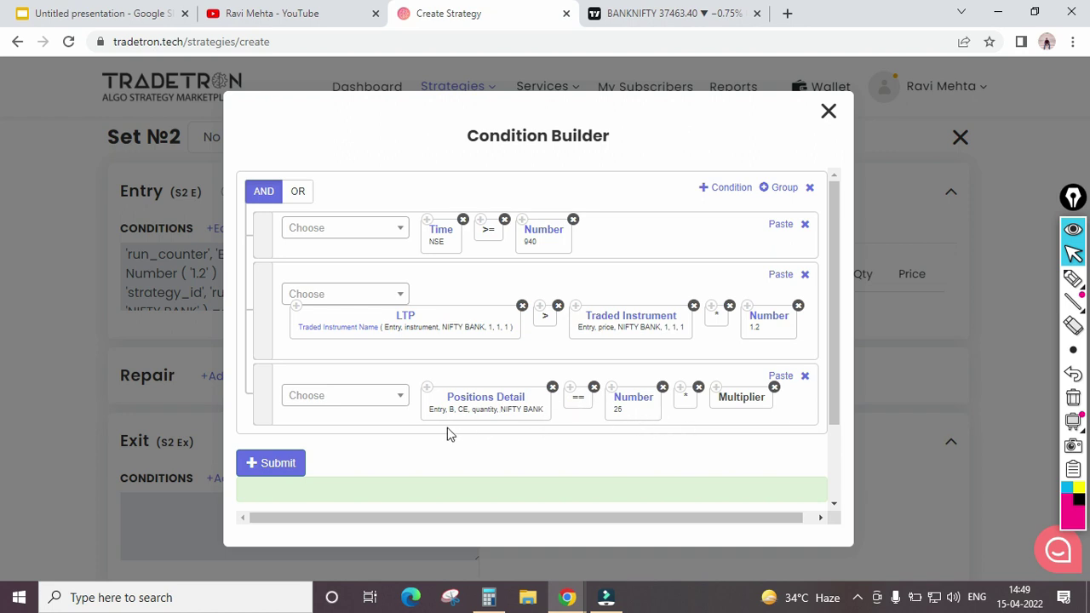
Underline the Positions Detail quantity condition with the pen, undo the stroke and close the Condition Builder.
{"action": "key", "text": "ctrl+F3"}
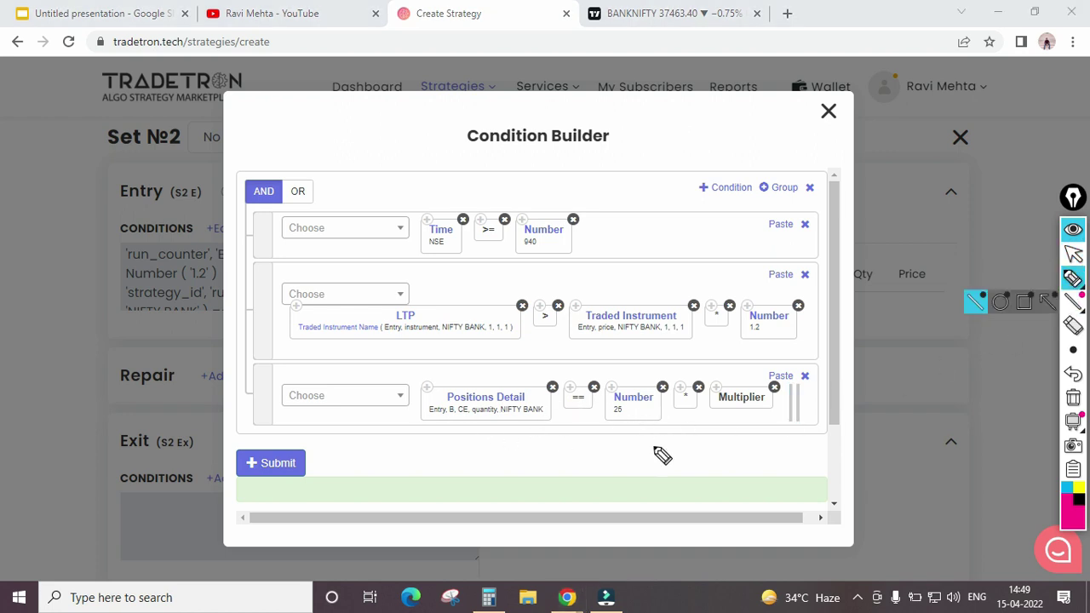
{"action": "left_click_drag", "start_coordinate": [477, 428], "coordinate": [660, 428]}
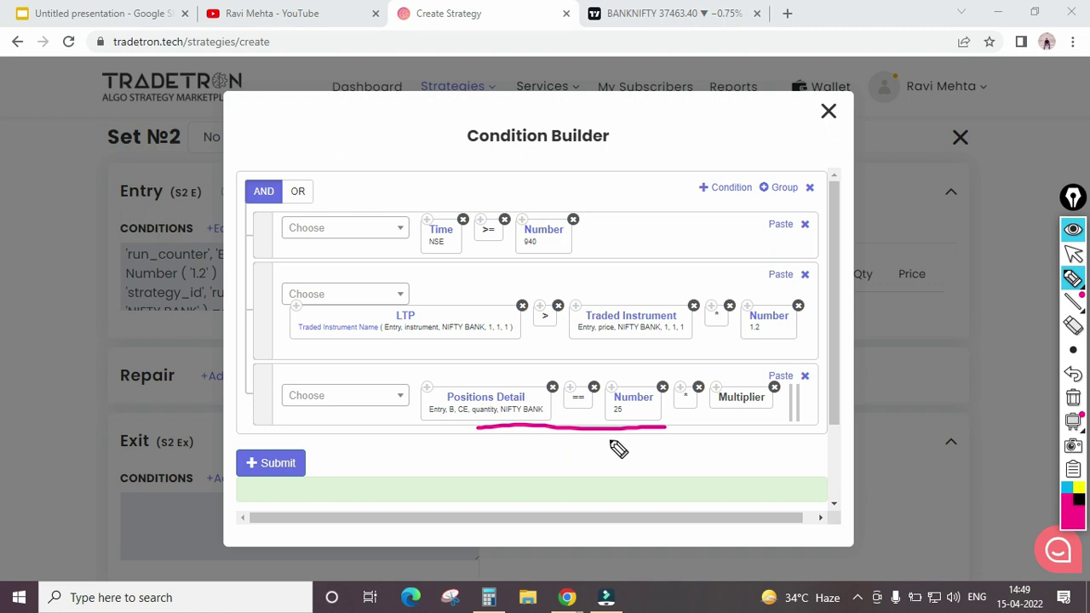
{"action": "key", "text": "ctrl+z"}
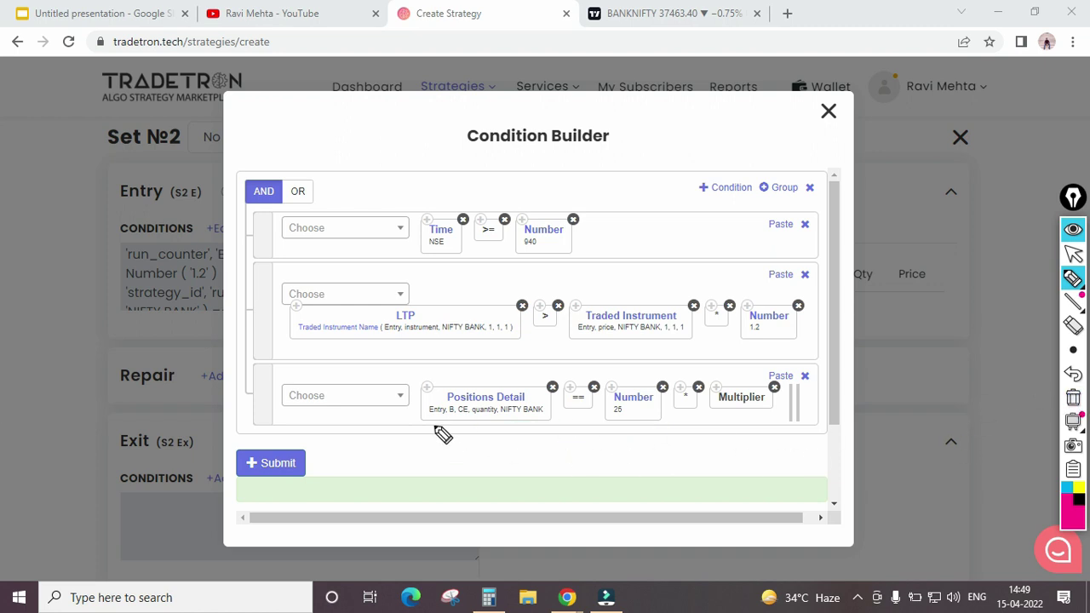
{"action": "mouse_move", "coordinate": [1070, 274]}
{"action": "left_click", "coordinate": [1072, 253]}
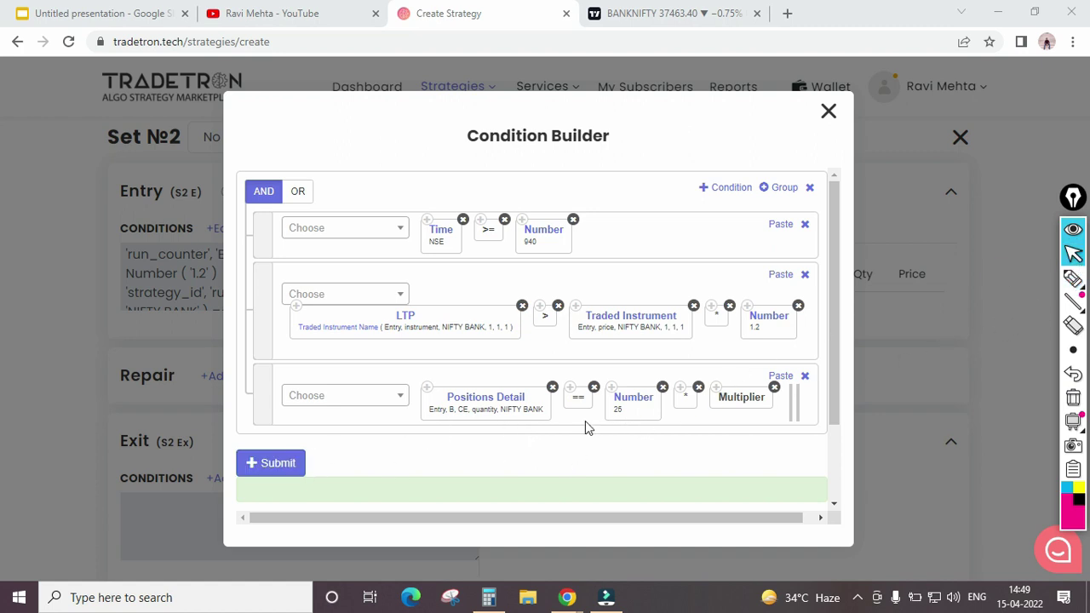
{"action": "left_click", "coordinate": [827, 113]}
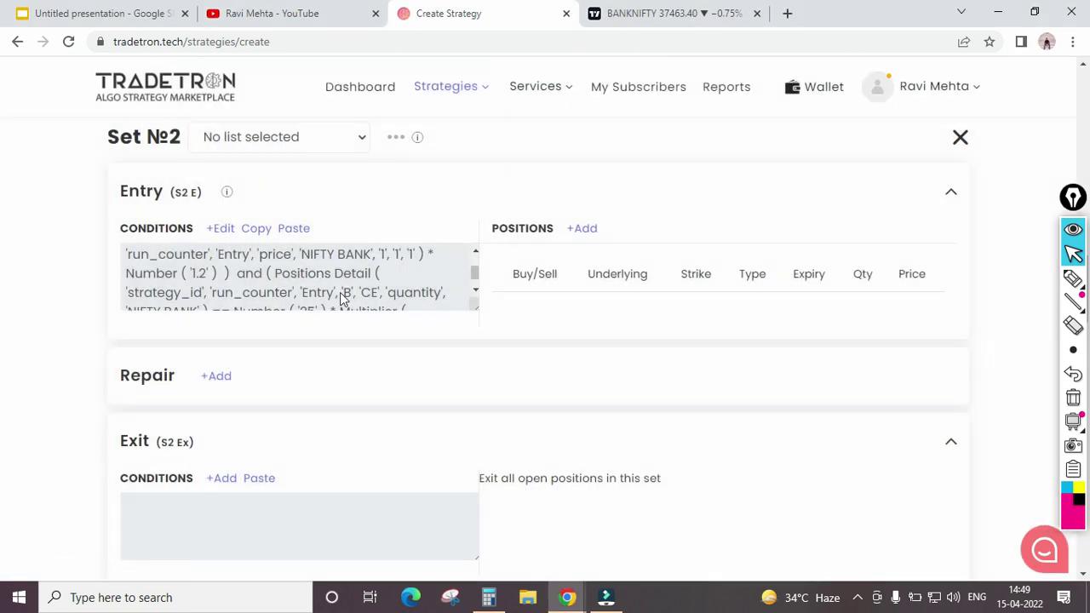
Start a buy position for the Set 2 entry with exchange NFO, type Call and underlying NIFTY BANK.
{"action": "left_click", "coordinate": [584, 229]}
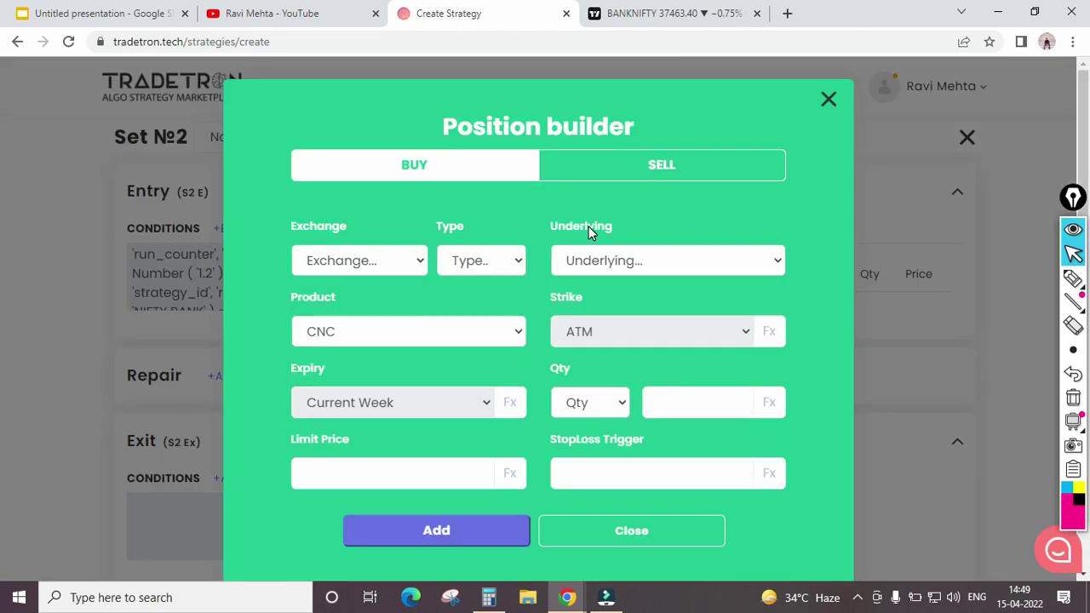
{"action": "left_click", "coordinate": [382, 266]}
{"action": "left_click", "coordinate": [323, 348]}
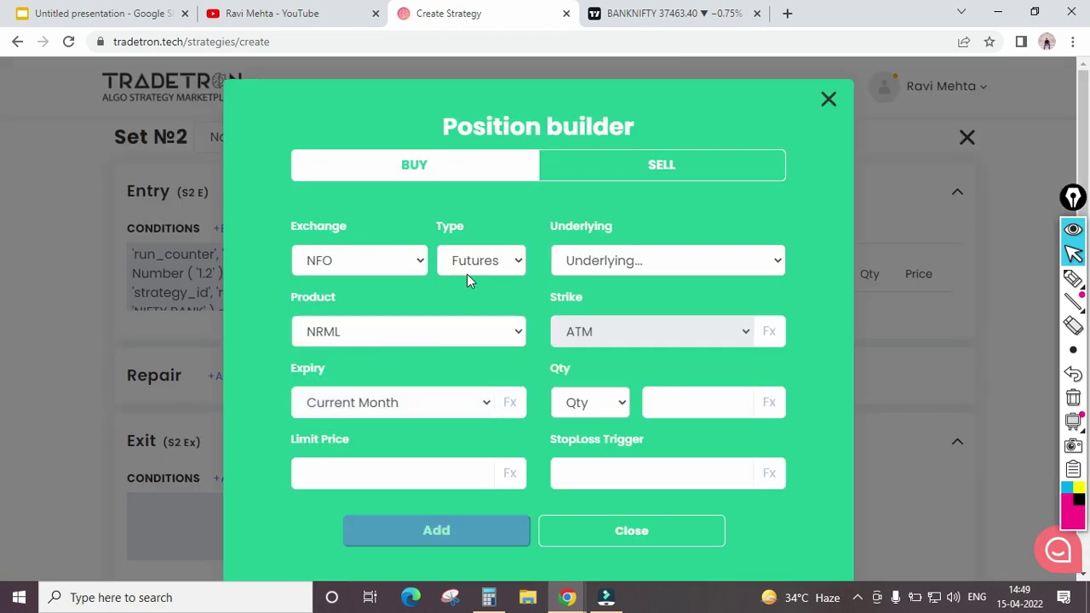
{"action": "left_click", "coordinate": [477, 263]}
{"action": "left_click", "coordinate": [466, 326]}
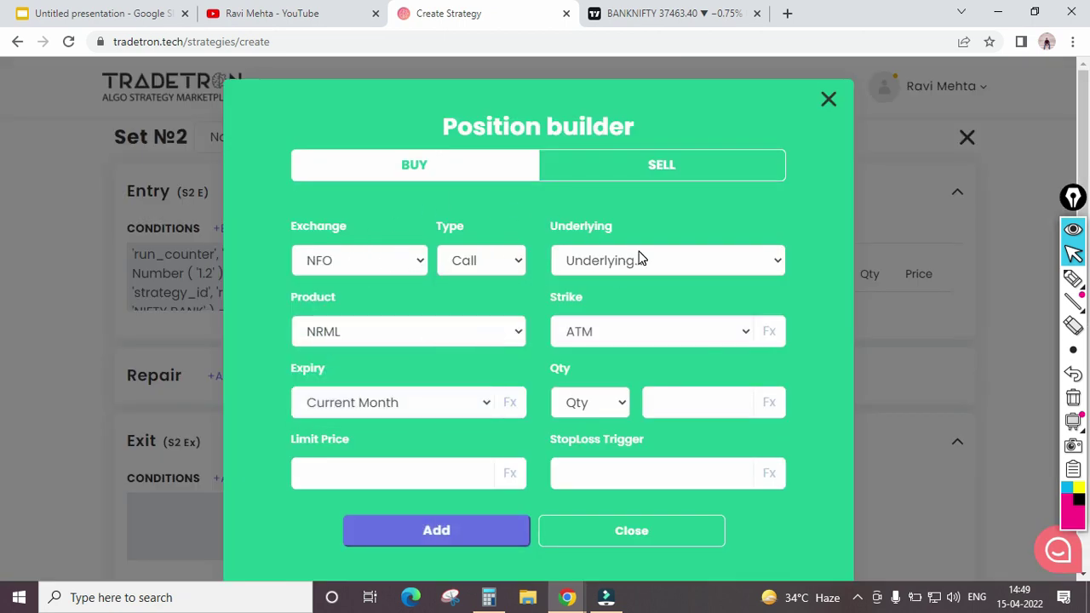
{"action": "left_click", "coordinate": [641, 261]}
{"action": "type", "text": "nifty bank"}
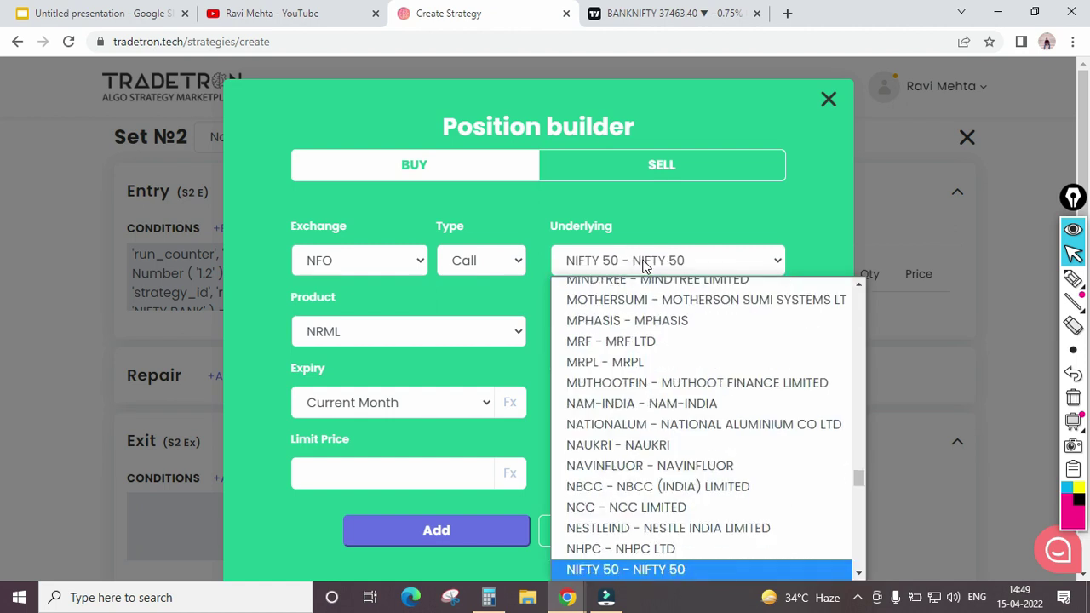
{"action": "key", "text": "Return"}
Set the position's expiry to Current Week and its quantity to 1 in Lots.
{"action": "left_click", "coordinate": [452, 407]}
{"action": "left_click", "coordinate": [390, 147]}
{"action": "left_click", "coordinate": [574, 404]}
{"action": "left_click", "coordinate": [575, 467]}
{"action": "left_click", "coordinate": [709, 403]}
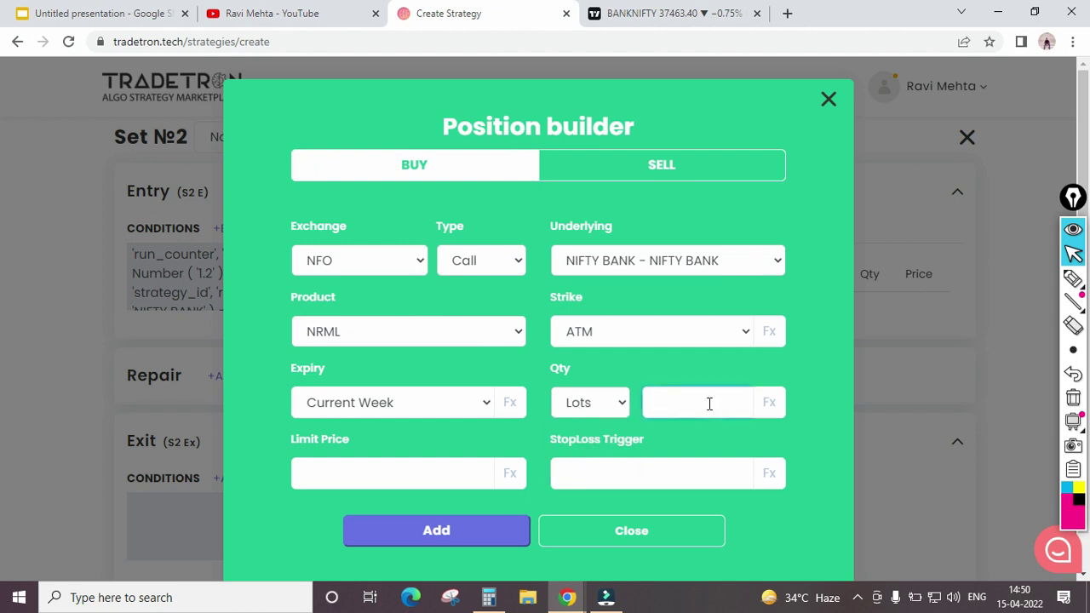
Set the position's strike to Fx and insert the Traded Instrument keyword in its formula.
{"action": "left_click", "coordinate": [687, 331]}
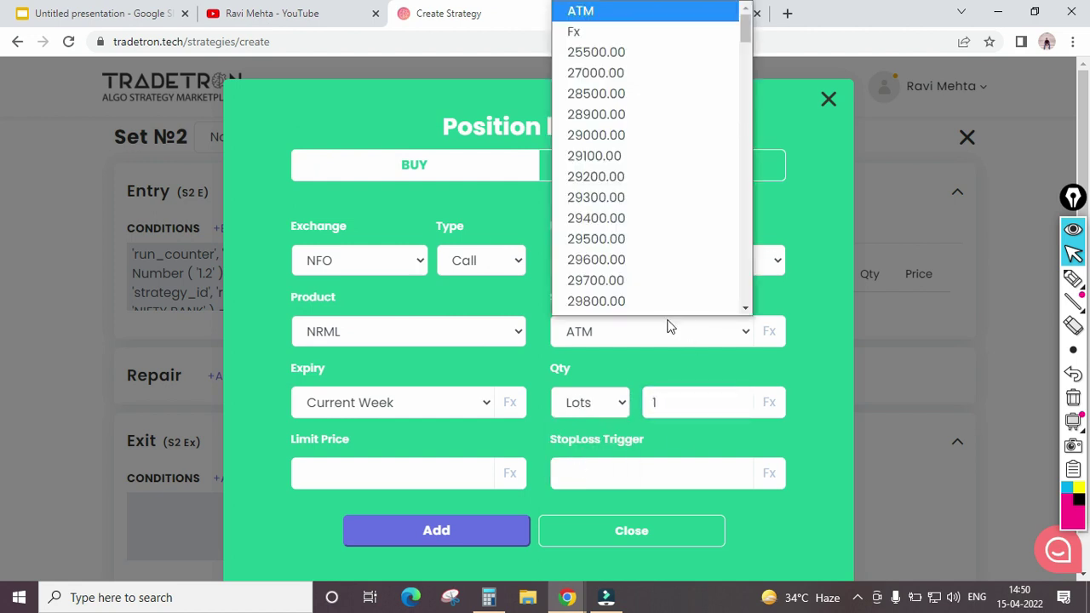
{"action": "scroll", "coordinate": [614, 96], "scroll_direction": "down", "scroll_amount": 1}
{"action": "left_click", "coordinate": [590, 15]}
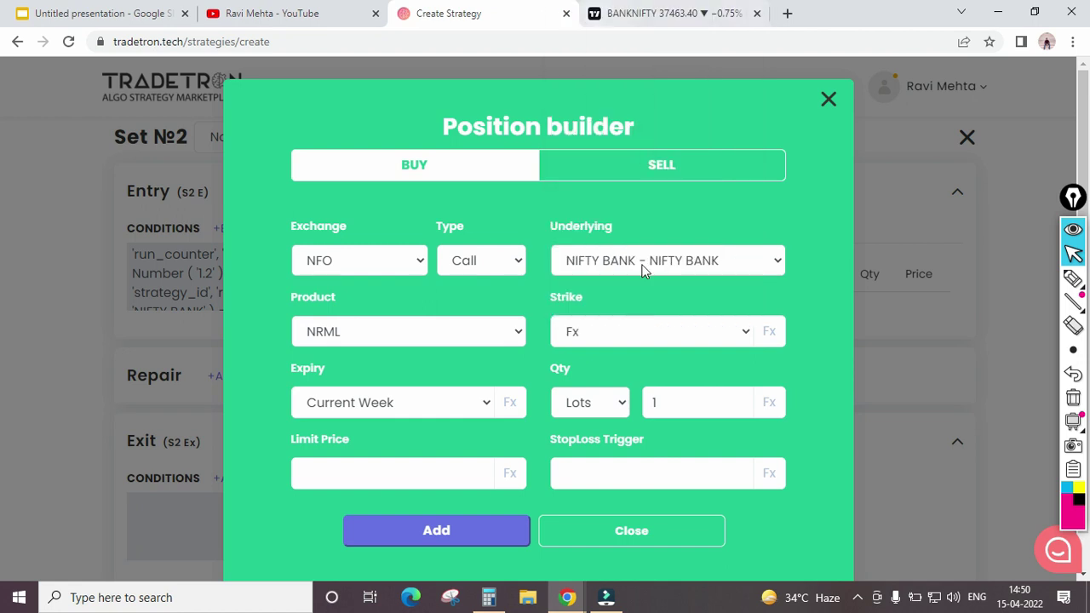
{"action": "left_click", "coordinate": [768, 333]}
{"action": "left_click", "coordinate": [291, 217]}
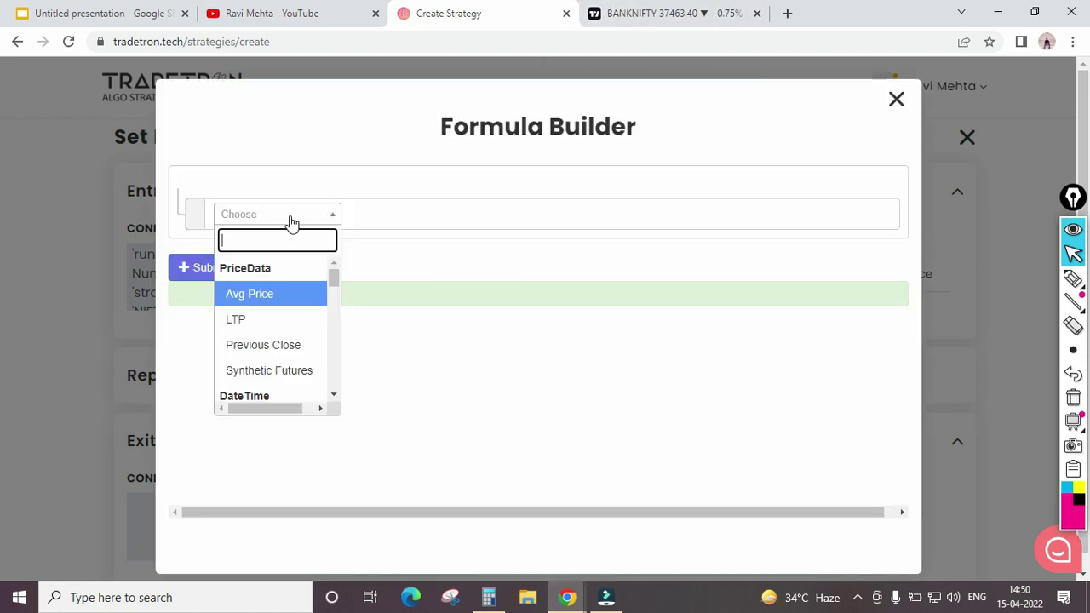
{"action": "type", "text": "tra"}
{"action": "key", "text": "Return"}
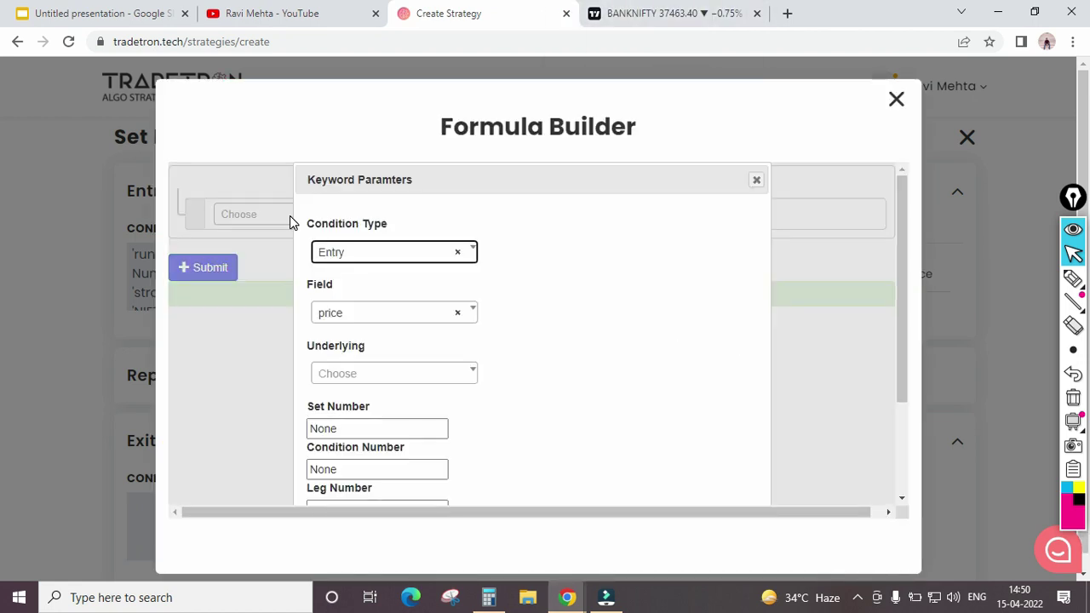
Set the Traded Instrument parameters to condition type Entry, field strike and underlying NIFTY BANK.
{"action": "key", "text": "Down"}
{"action": "key", "text": "Return"}
{"action": "left_click", "coordinate": [377, 319]}
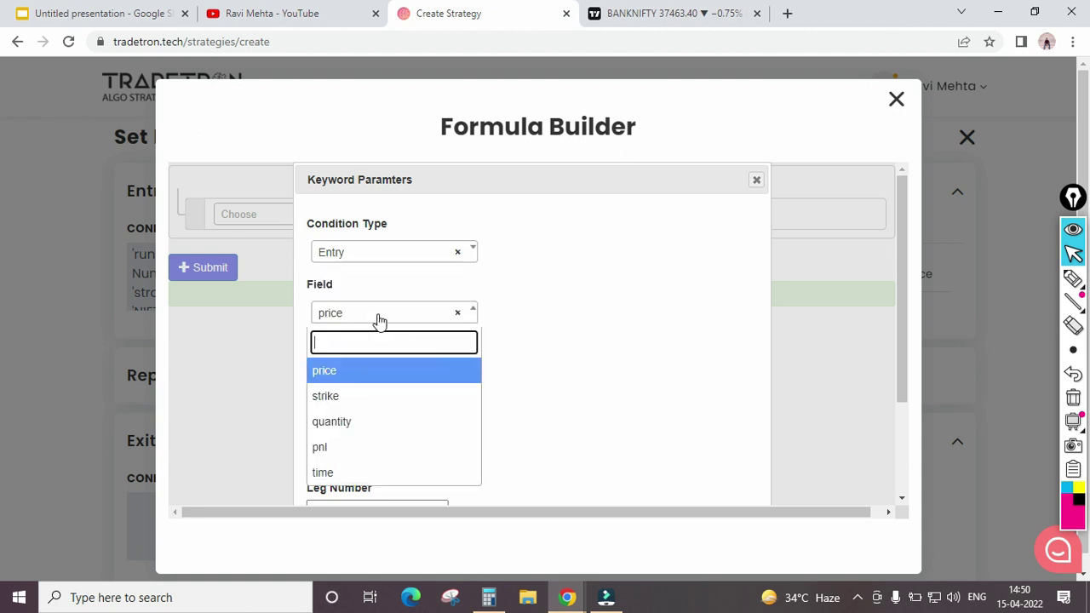
{"action": "left_click", "coordinate": [370, 400]}
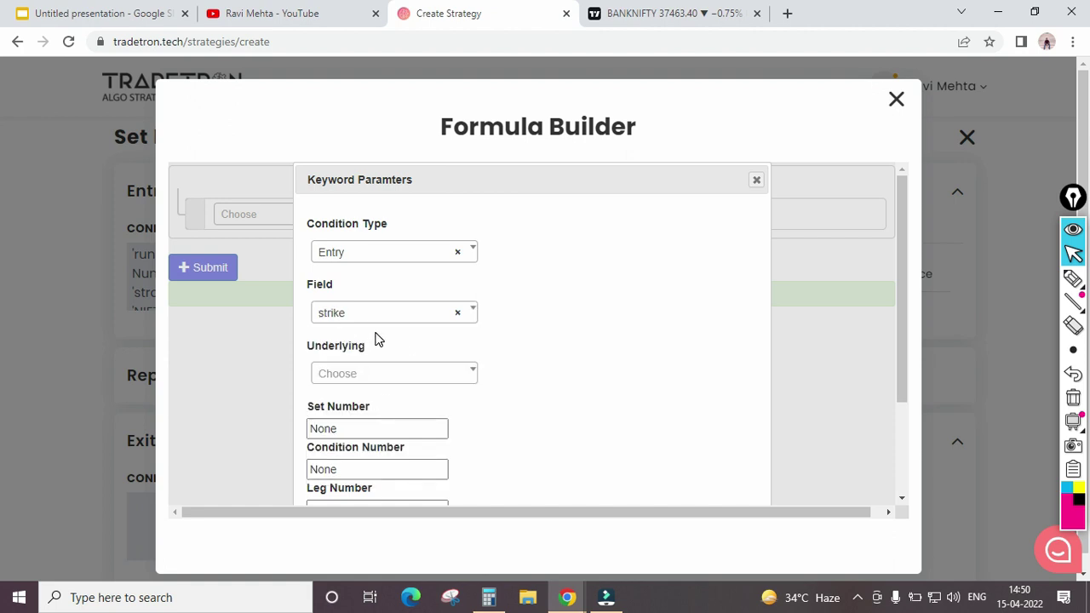
{"action": "left_click", "coordinate": [410, 381]}
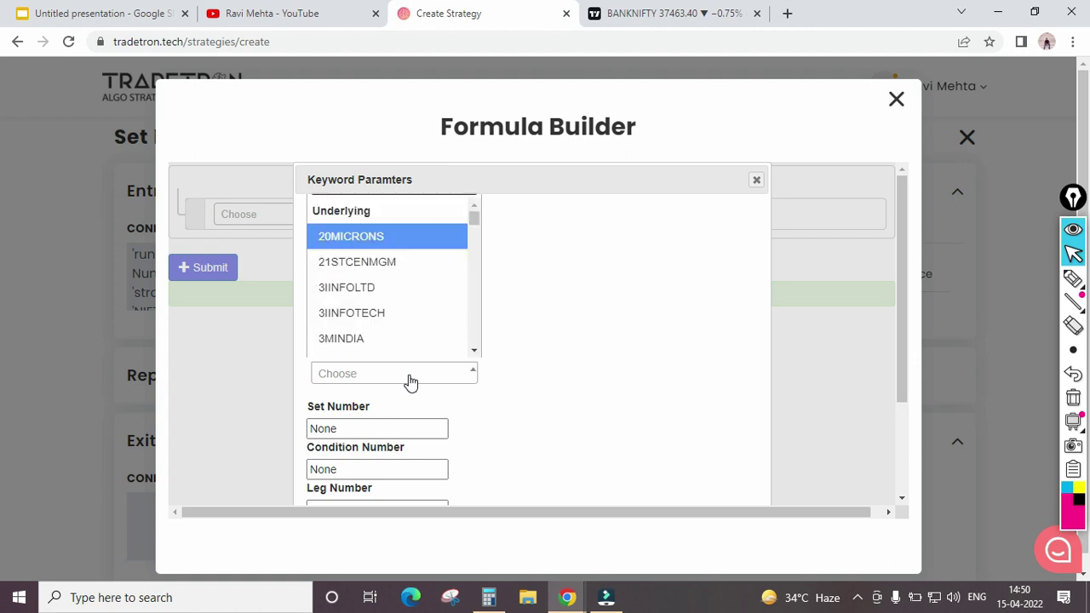
{"action": "type", "text": "nifty"}
{"action": "key", "text": "Down"}
{"action": "key", "text": "Return"}
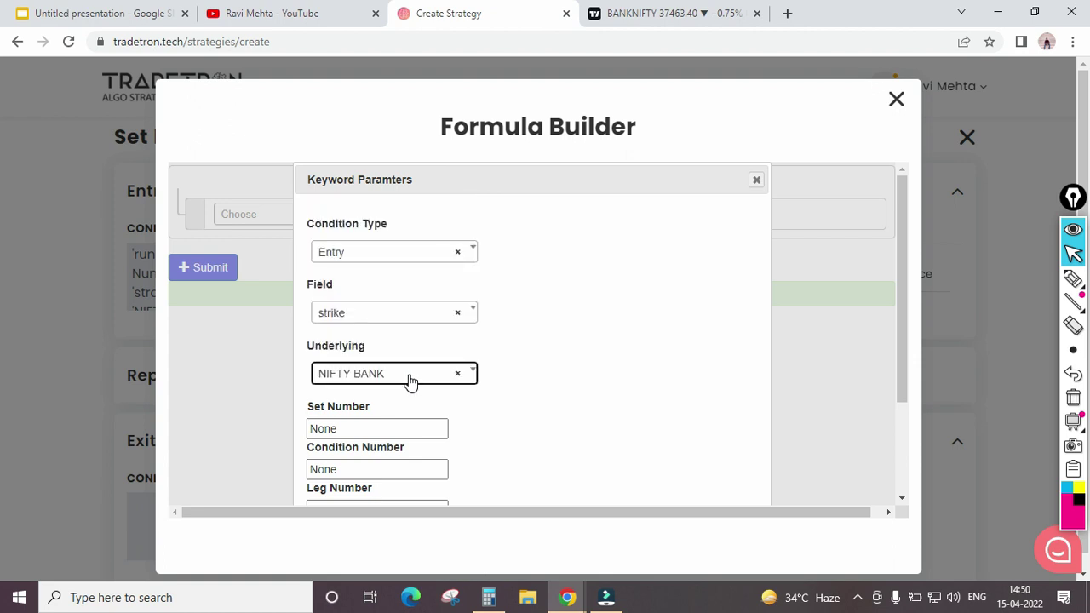
Set the Traded Instrument's set, condition and leg numbers to 1, accept them, and submit and close the strike formula.
{"action": "key", "text": "Tab"}
{"action": "type", "text": "1"}
{"action": "key", "text": "Tab"}
{"action": "type", "text": "1"}
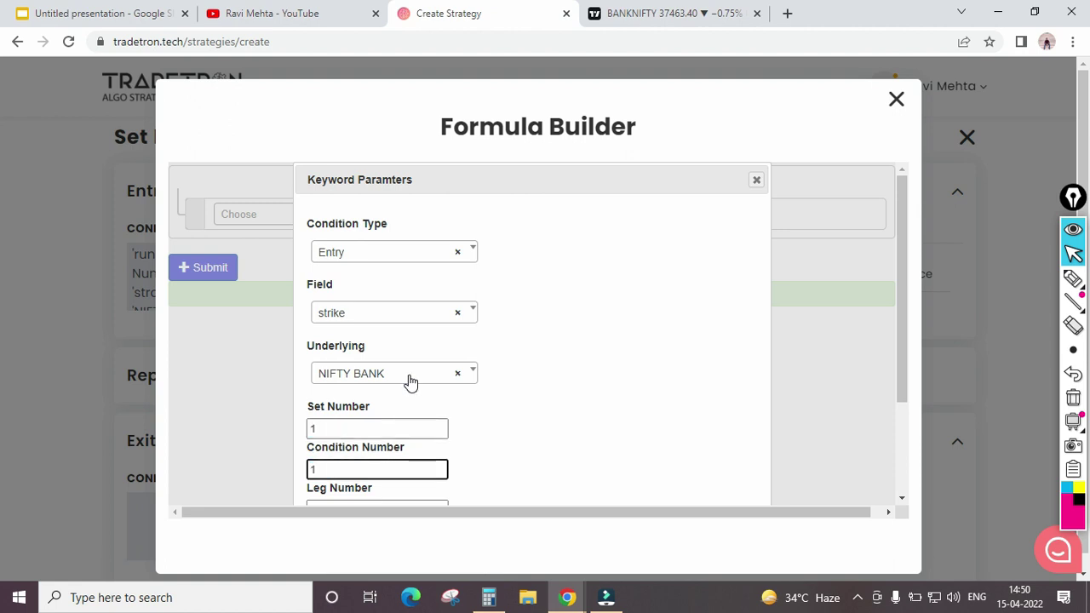
{"action": "key", "text": "Tab"}
{"action": "type", "text": "1"}
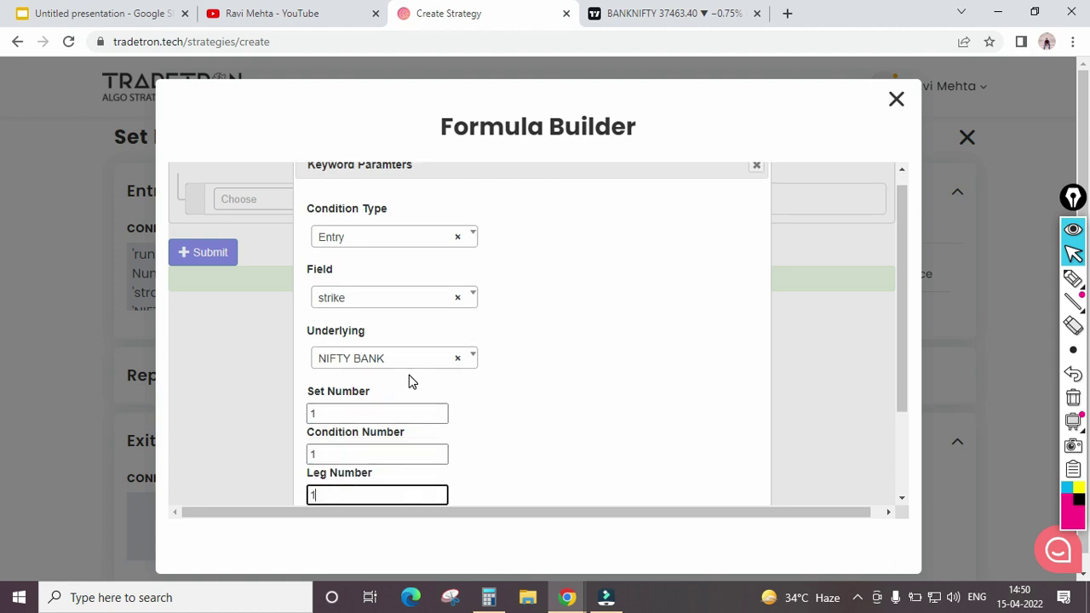
{"action": "scroll", "coordinate": [576, 440], "scroll_direction": "down", "scroll_amount": 3}
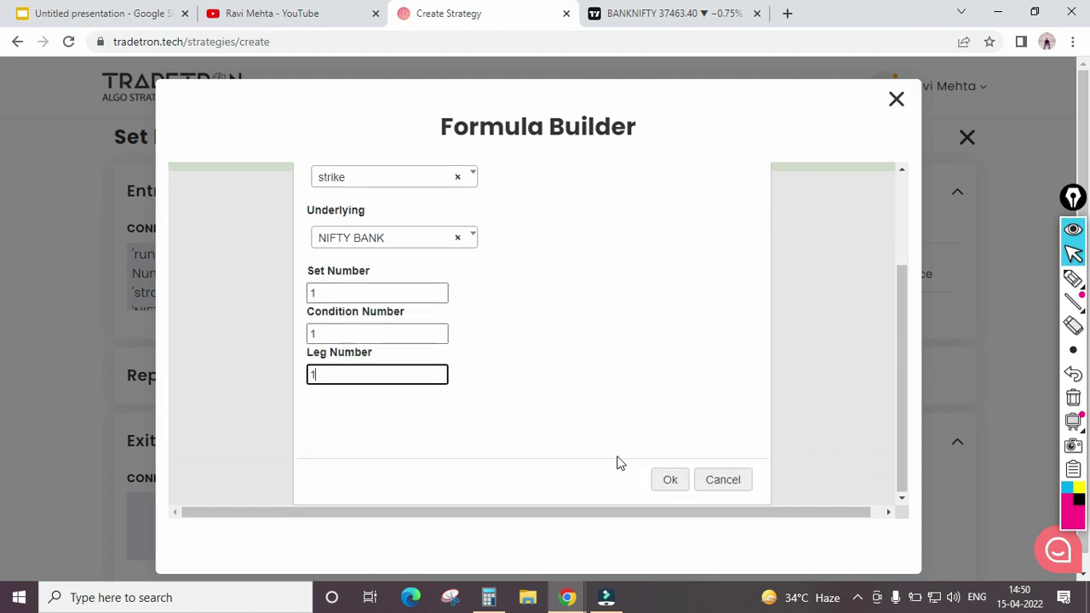
{"action": "left_click", "coordinate": [665, 483]}
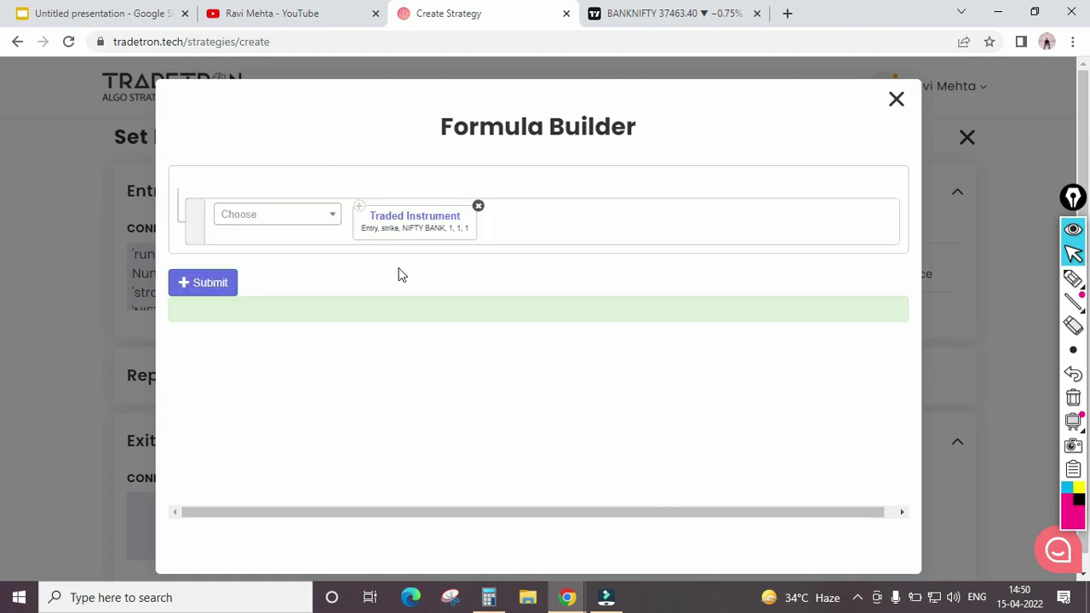
{"action": "left_click", "coordinate": [214, 284]}
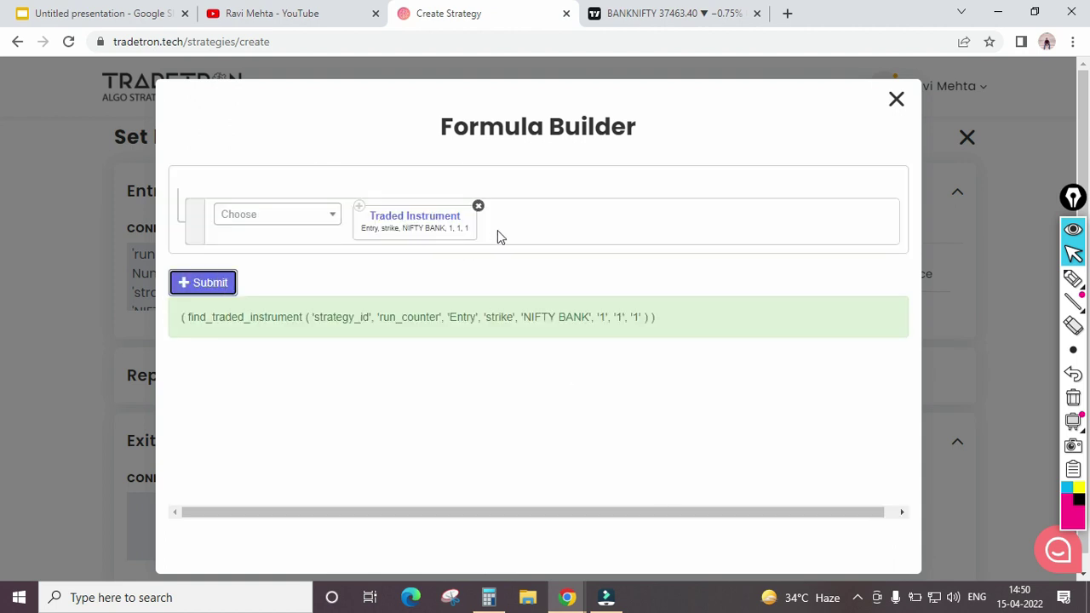
{"action": "left_click", "coordinate": [895, 102]}
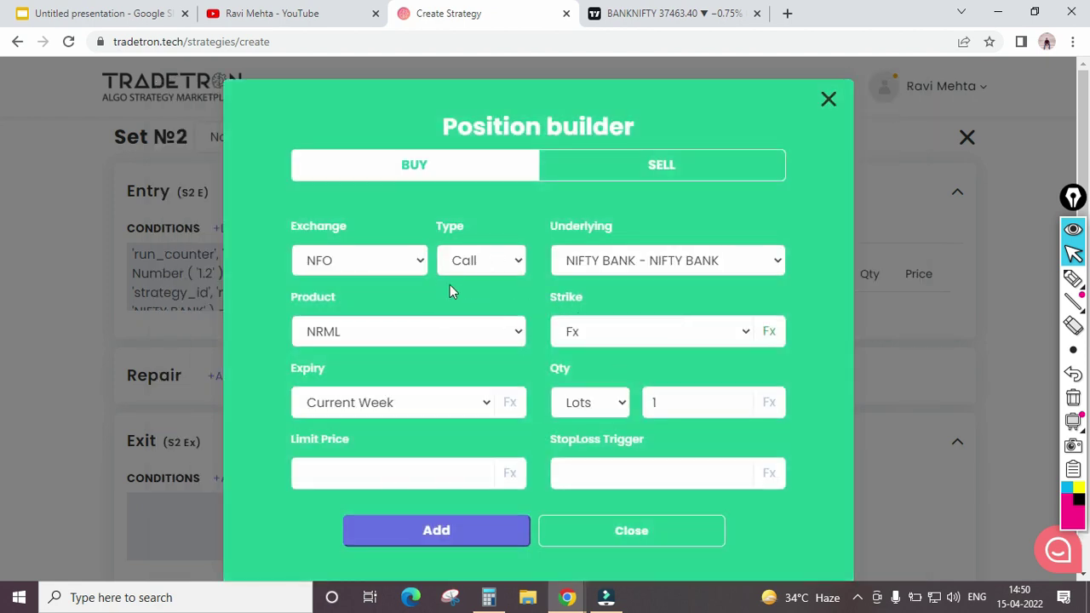
Add the configured call position to Set 2's entry and close the position builder.
{"action": "left_click", "coordinate": [436, 532]}
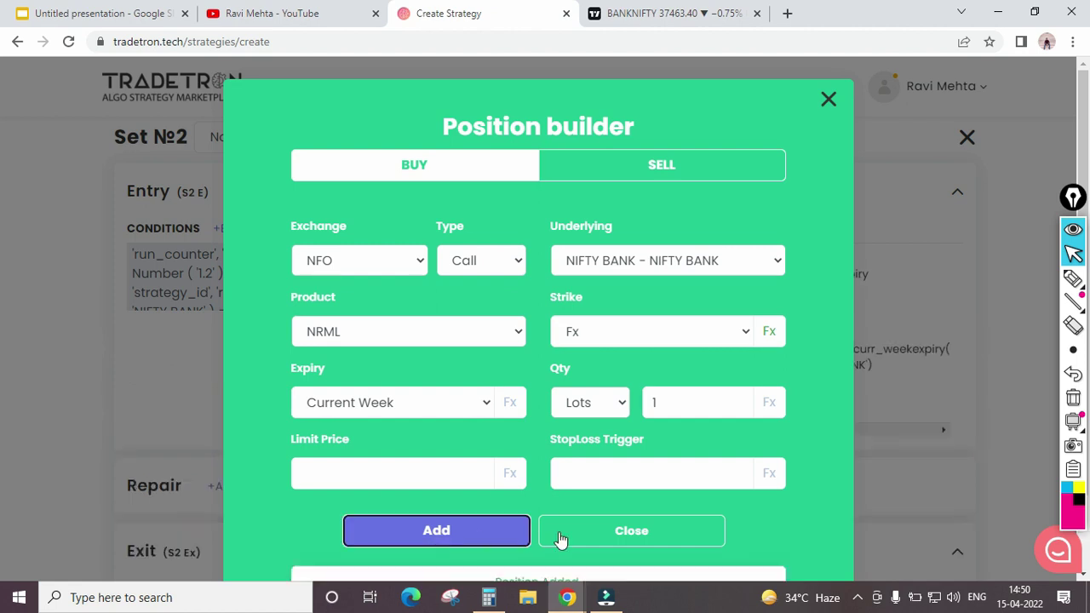
{"action": "left_click", "coordinate": [638, 538]}
{"action": "scroll", "coordinate": [410, 409], "scroll_direction": "down", "scroll_amount": 1}
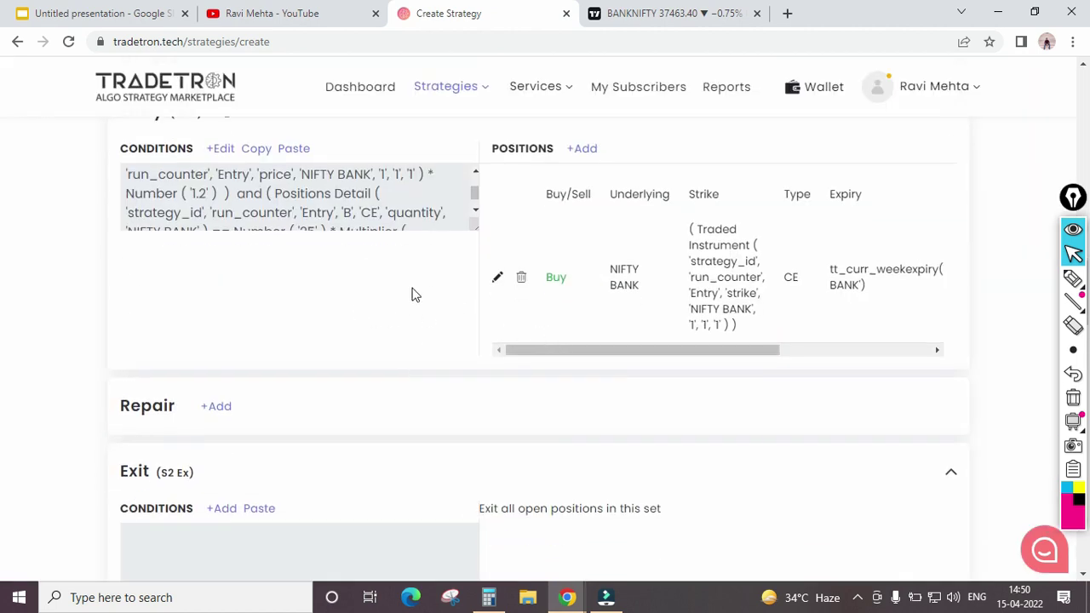
{"action": "scroll", "coordinate": [301, 311], "scroll_direction": "up", "scroll_amount": 1}
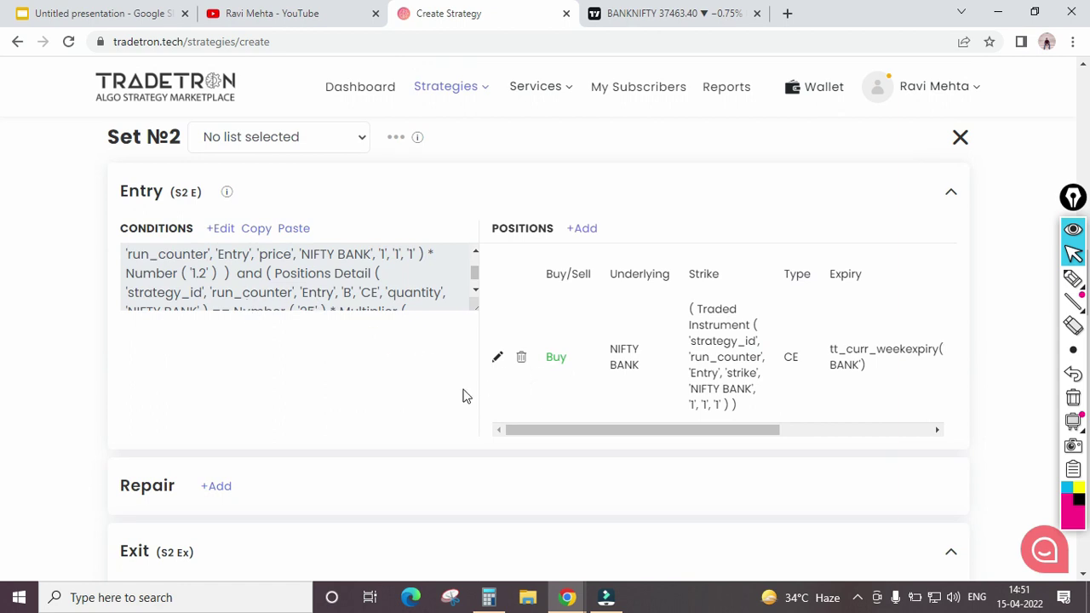
Start an exit condition for Set 2 with the LTP keyword, using Traded Instrument Name as its instrument.
{"action": "scroll", "coordinate": [435, 397], "scroll_direction": "down", "scroll_amount": 1}
{"action": "scroll", "coordinate": [252, 383], "scroll_direction": "down", "scroll_amount": 1}
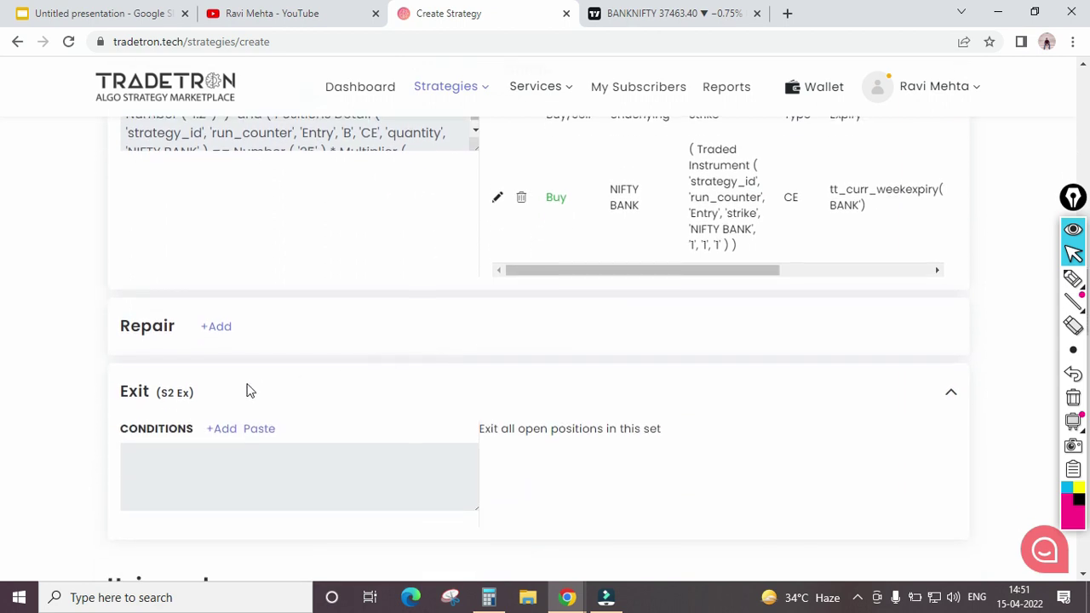
{"action": "left_click", "coordinate": [222, 430]}
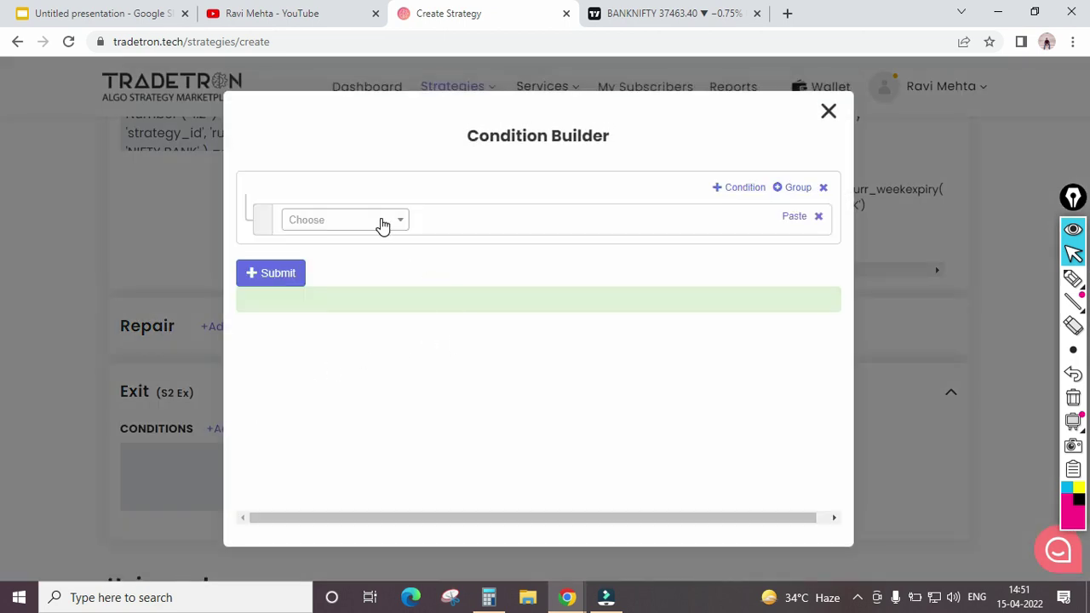
{"action": "left_click", "coordinate": [356, 223]}
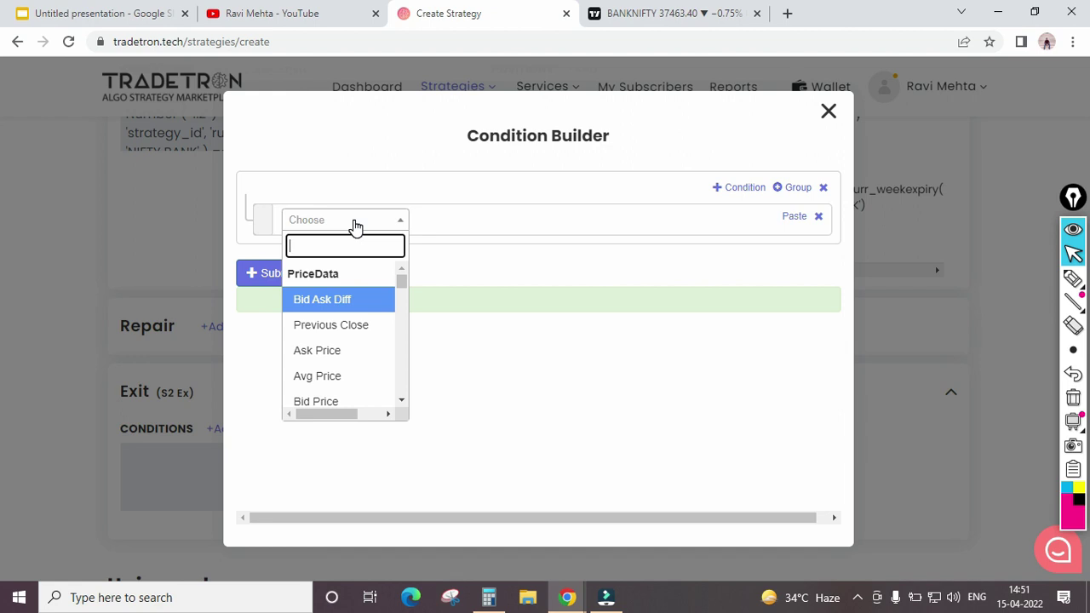
{"action": "type", "text": "ltp"}
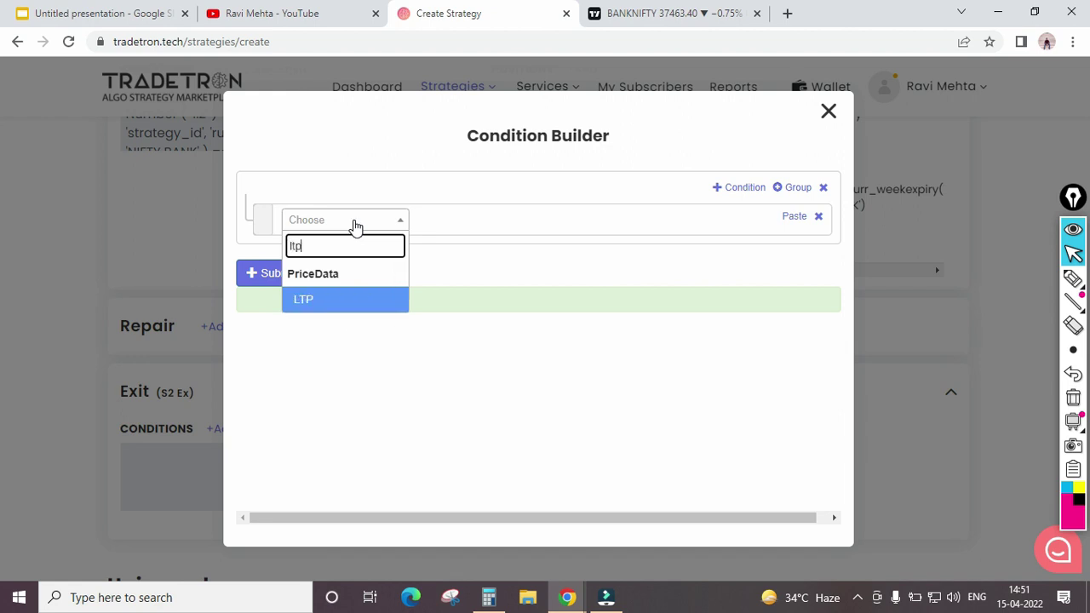
{"action": "key", "text": "Return"}
{"action": "key", "text": "Down"}
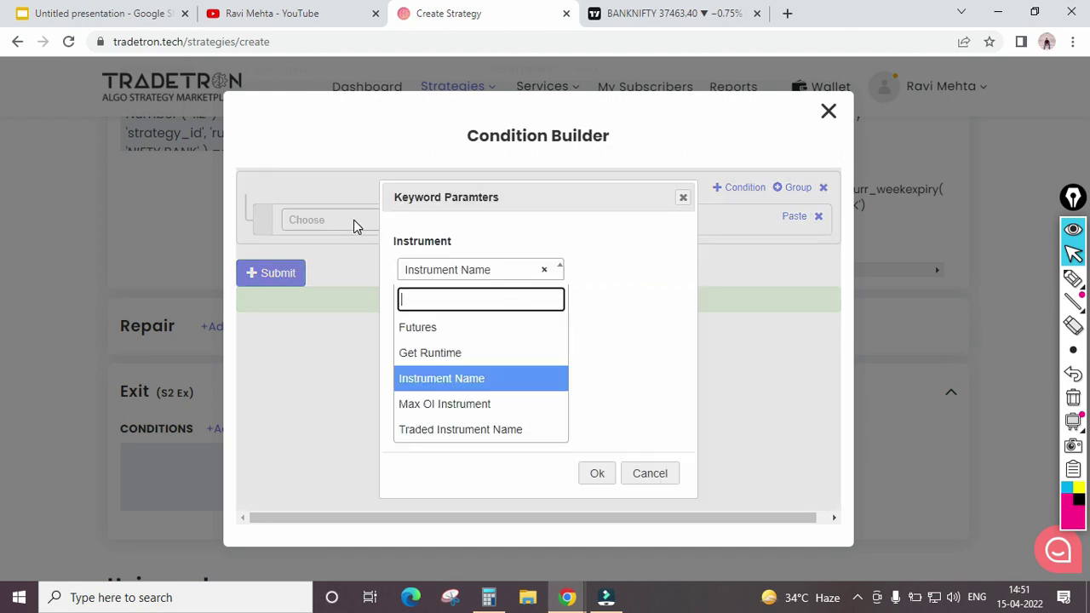
{"action": "key", "text": "Down"}
{"action": "key", "text": "Down"}
{"action": "key", "text": "Return"}
{"action": "key", "text": "Tab"}
{"action": "key", "text": "Return"}
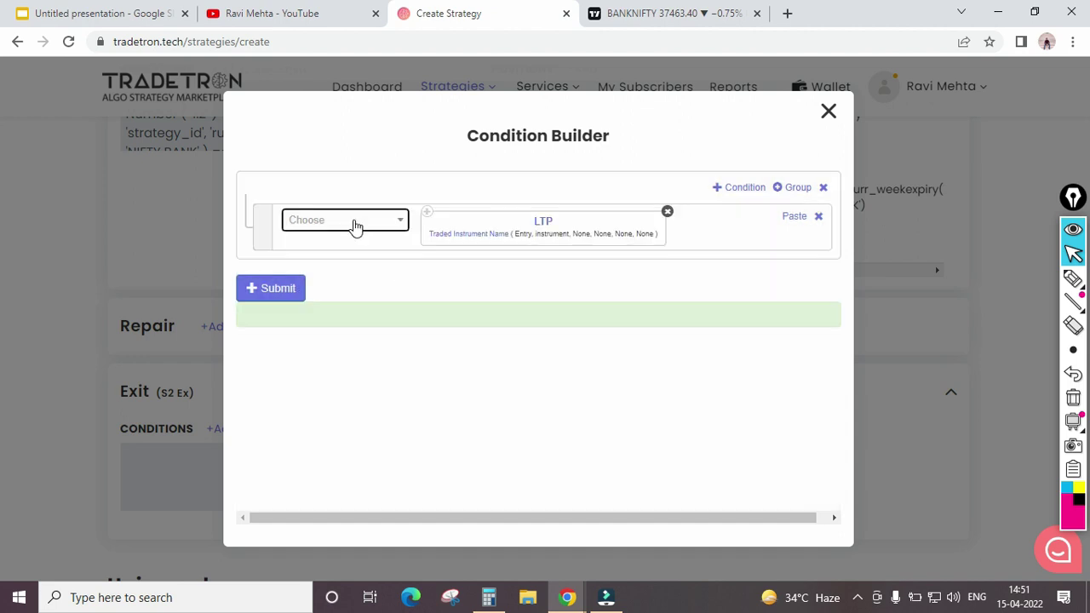
Set the underlying of the LTP's Traded Instrument Name to NIFTY BANK.
{"action": "left_click", "coordinate": [464, 243]}
{"action": "scroll", "coordinate": [404, 302], "scroll_direction": "down", "scroll_amount": 1}
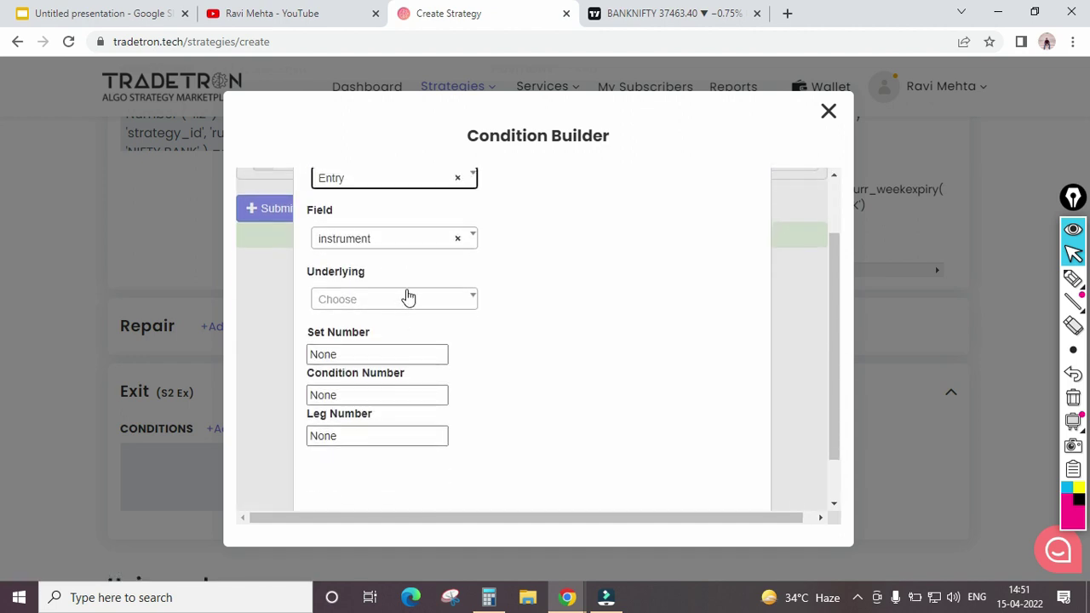
{"action": "left_click", "coordinate": [410, 308]}
{"action": "type", "text": "nifty"}
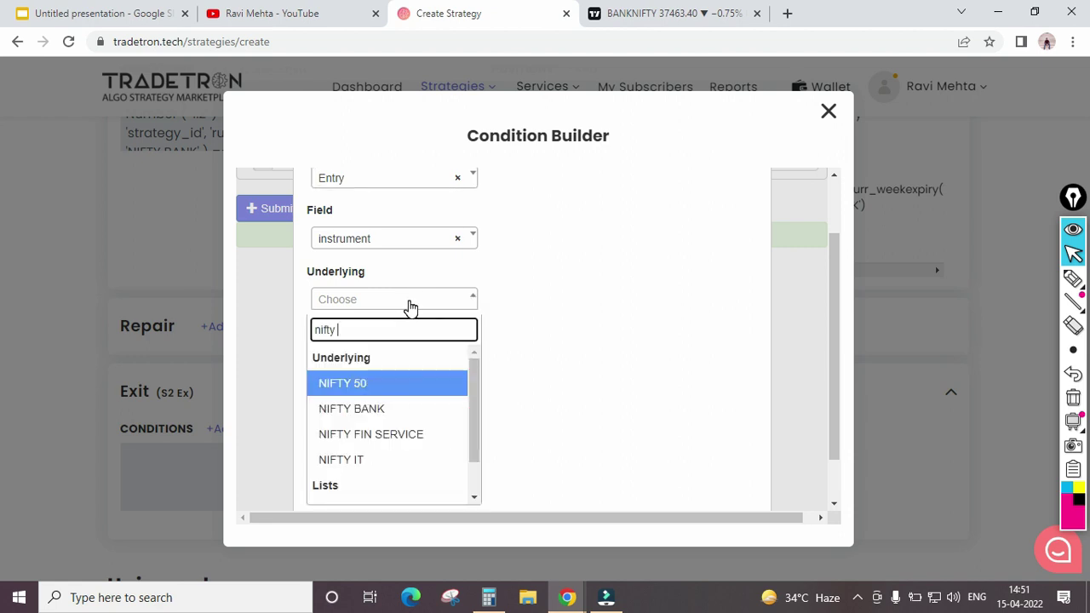
{"action": "key", "text": "Down"}
{"action": "key", "text": "Tab"}
Set the Traded Instrument Name's set number to 2, condition number to 1 and leg number to 1, and accept the parameters.
{"action": "type", "text": "2"}
{"action": "key", "text": "Tab"}
{"action": "type", "text": "1"}
{"action": "key", "text": "Tab"}
{"action": "type", "text": "1"}
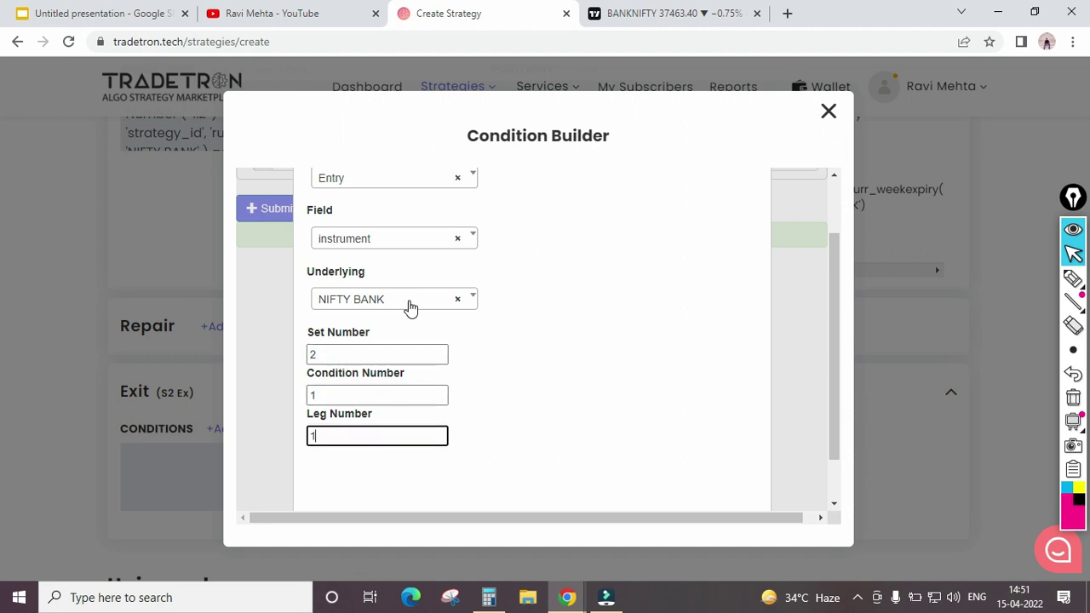
{"action": "key", "text": "Tab"}
{"action": "key", "text": "Return"}
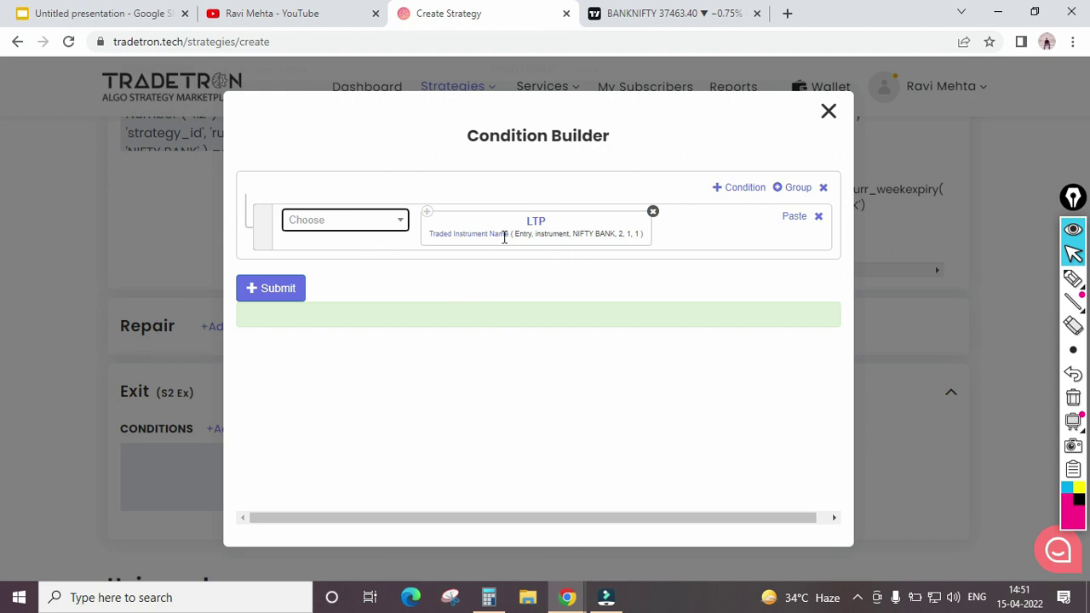
Append a > operator and the Traded Instrument keyword to the exit condition.
{"action": "left_click", "coordinate": [349, 228]}
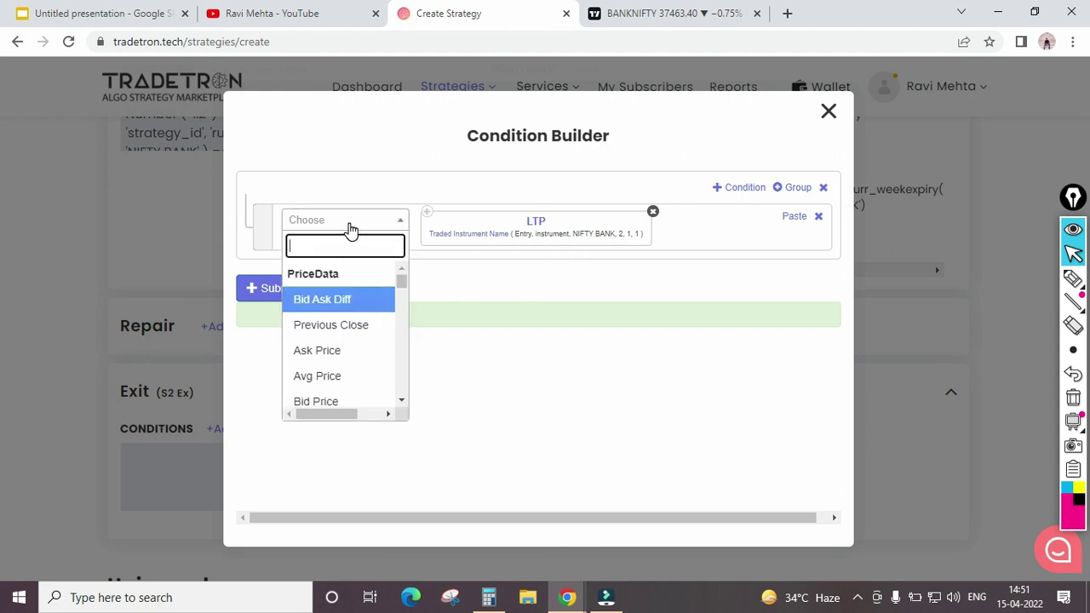
{"action": "type", "text": ">"}
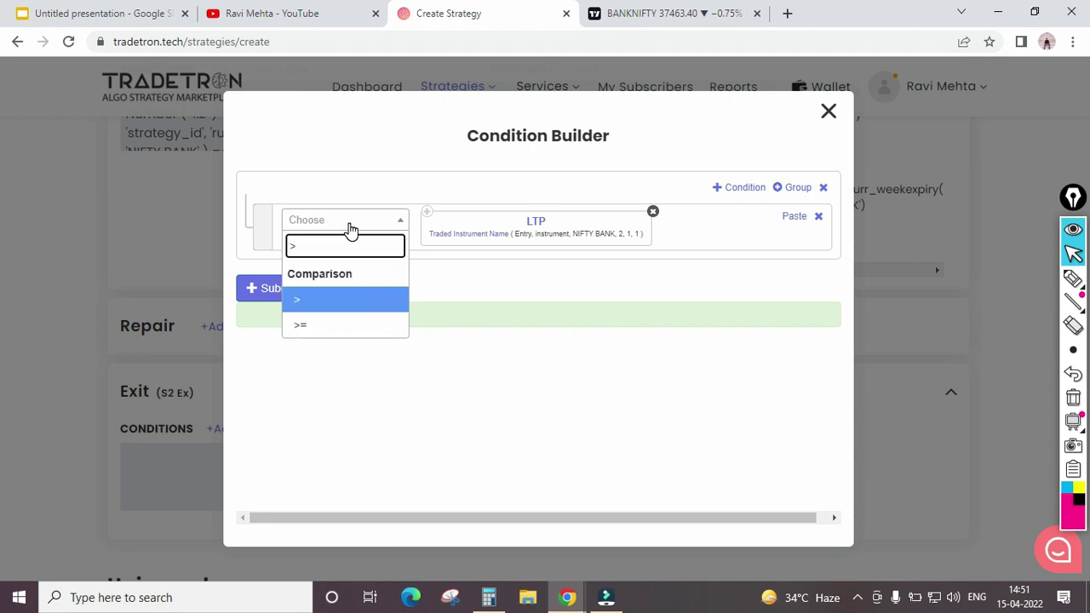
{"action": "key", "text": "Return"}
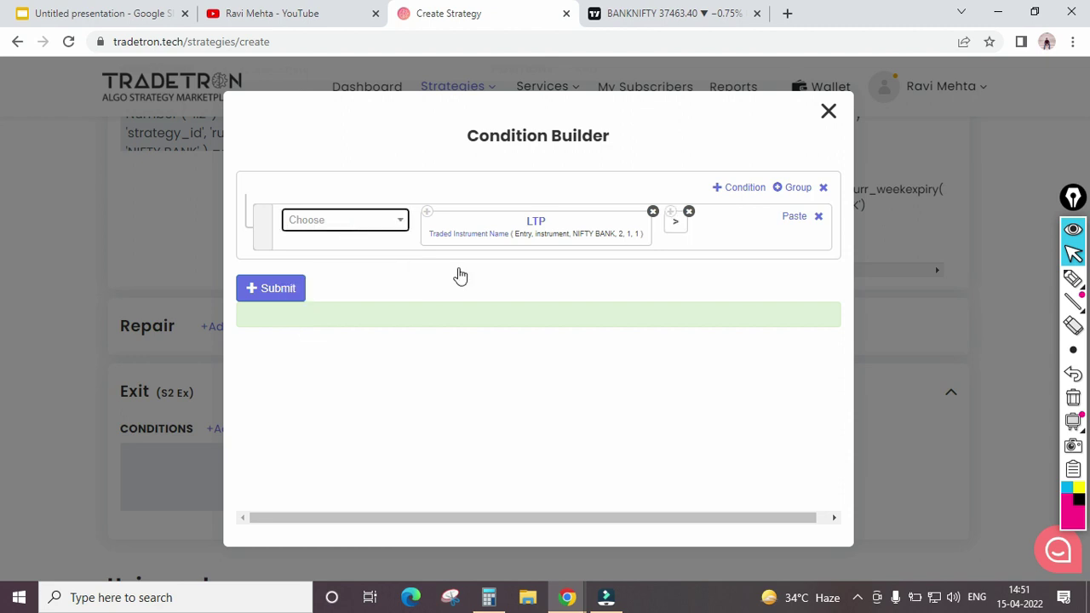
{"action": "left_click", "coordinate": [372, 225]}
{"action": "type", "text": "traded"}
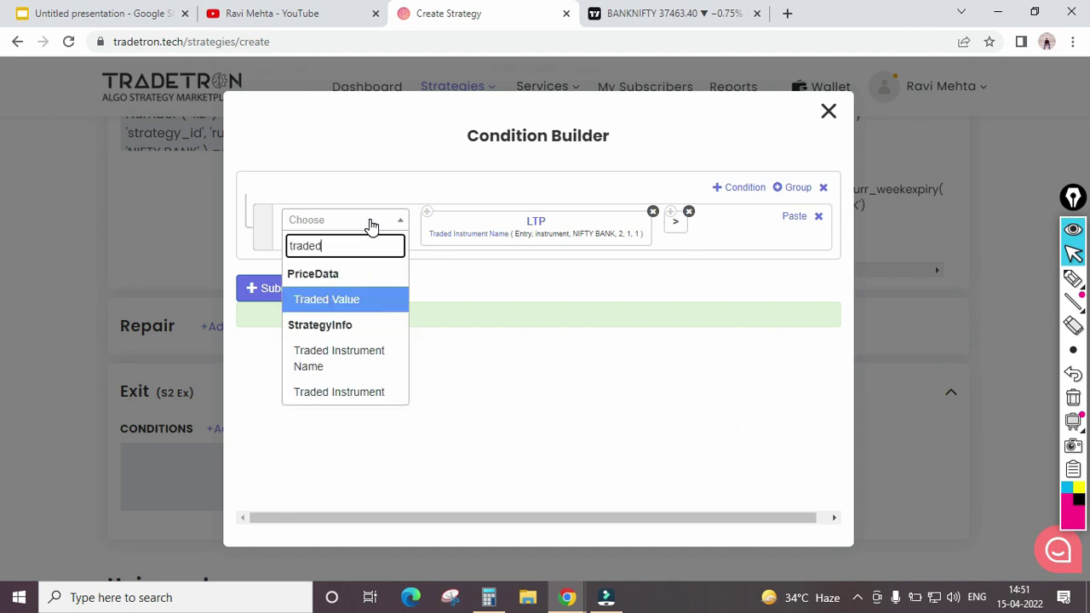
{"action": "key", "text": "Down"}
{"action": "key", "text": "Down"}
{"action": "key", "text": "Return"}
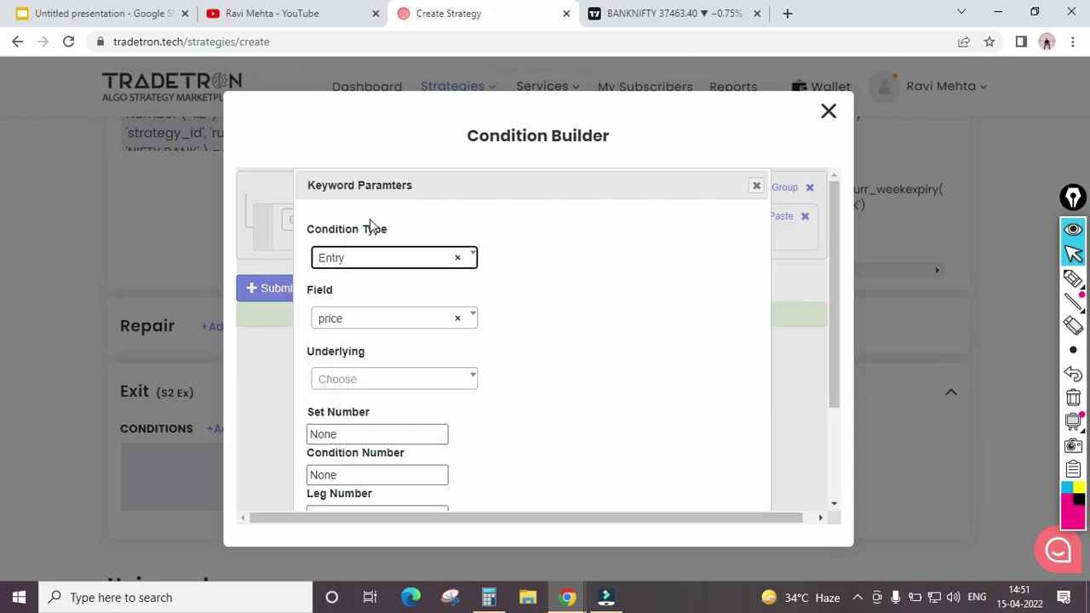
Choose NIFTY BANK as the underlying for the Traded Instrument entry price.
{"action": "left_click", "coordinate": [491, 295]}
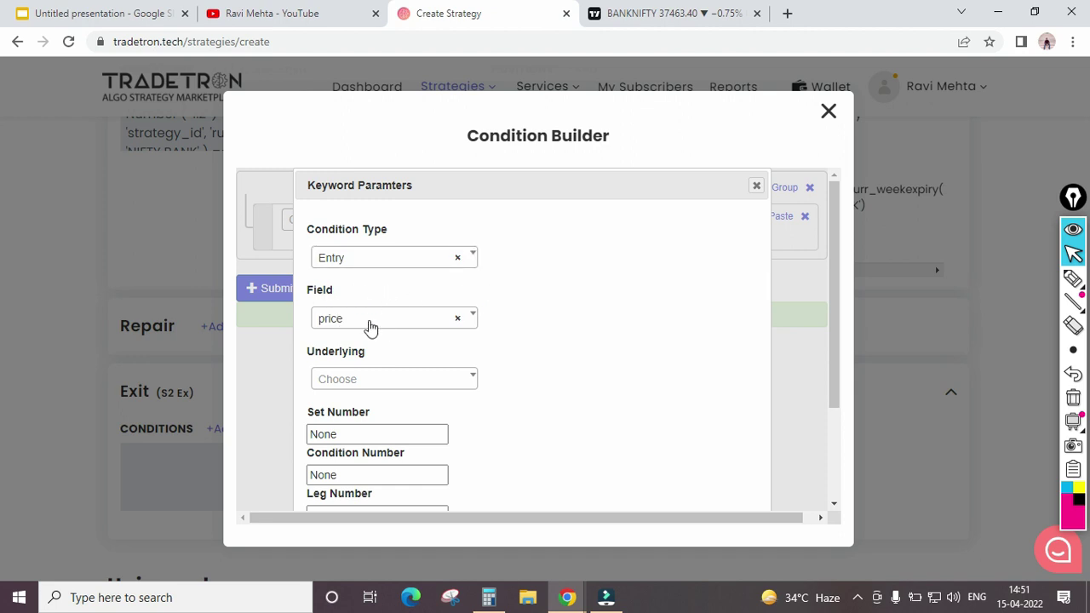
{"action": "left_click", "coordinate": [418, 379]}
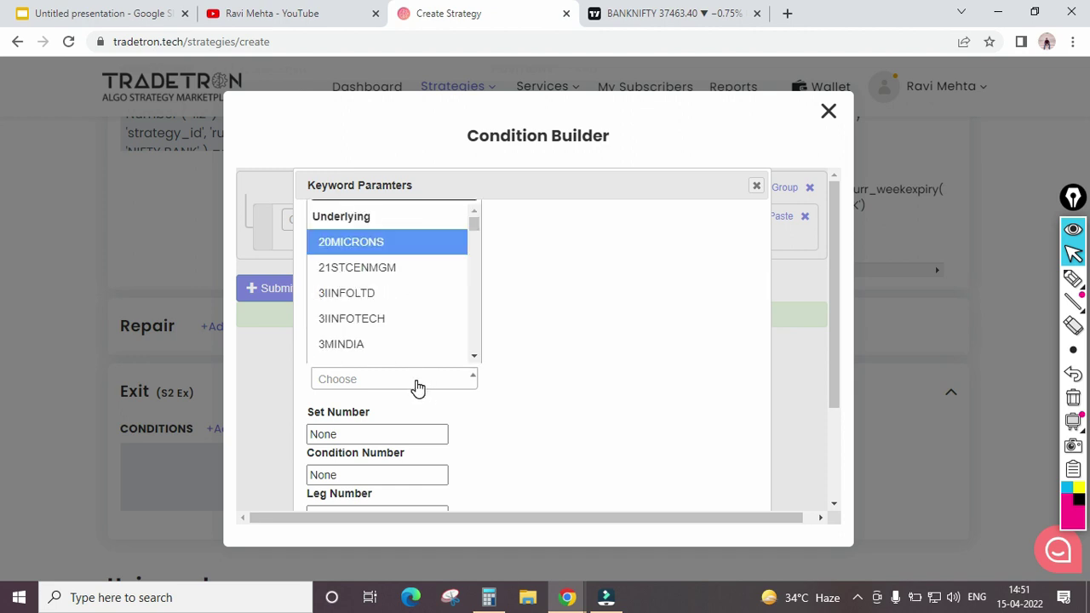
{"action": "type", "text": "nifty"}
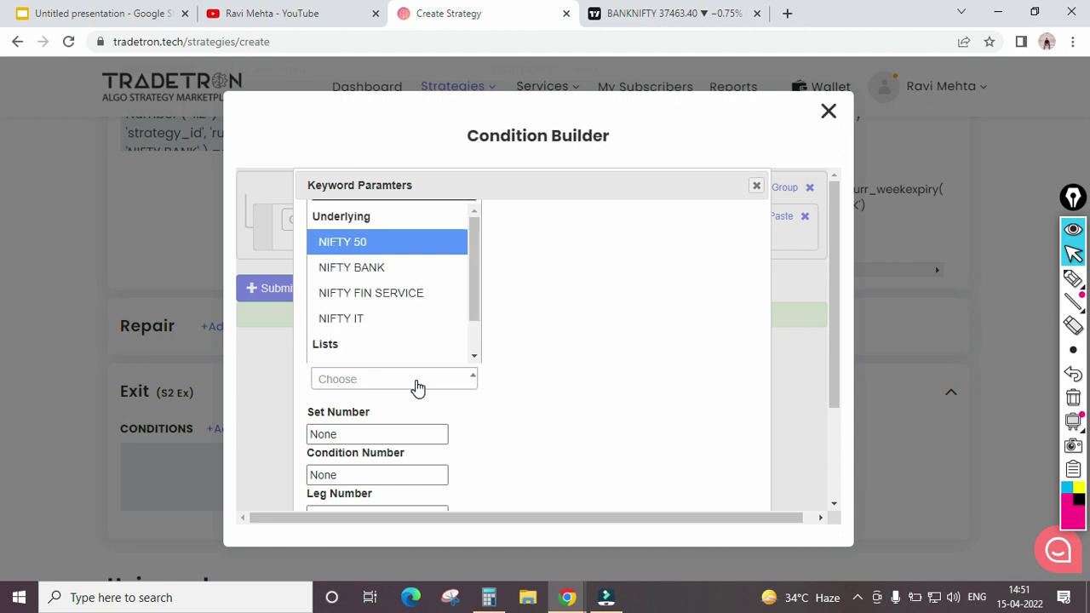
{"action": "key", "text": "Down"}
{"action": "key", "text": "Return"}
Give the Traded Instrument price set number 2, condition number 1 and leg number 1, and accept the parameters.
{"action": "key", "text": "Tab"}
{"action": "type", "text": "2"}
{"action": "key", "text": "Tab"}
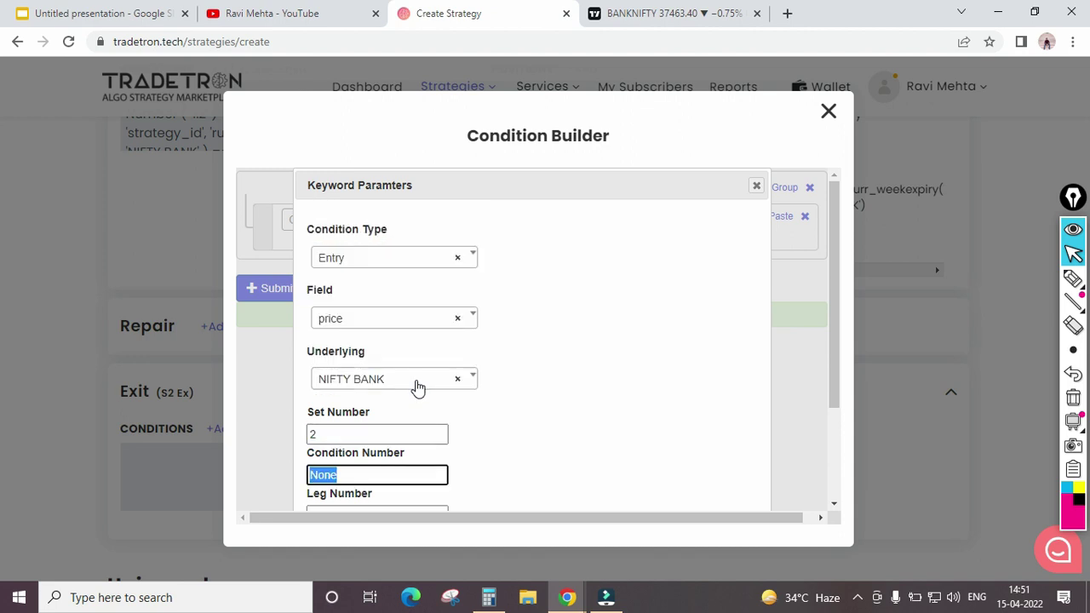
{"action": "type", "text": "1"}
{"action": "key", "text": "Tab"}
{"action": "type", "text": "1"}
{"action": "key", "text": "Return"}
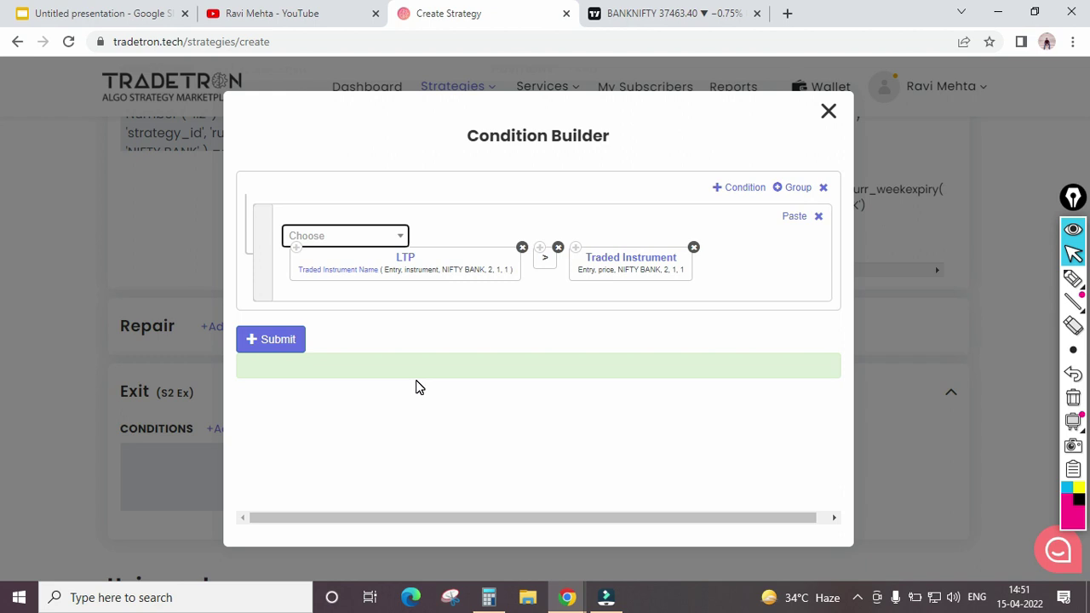
{"action": "left_click", "coordinate": [715, 279]}
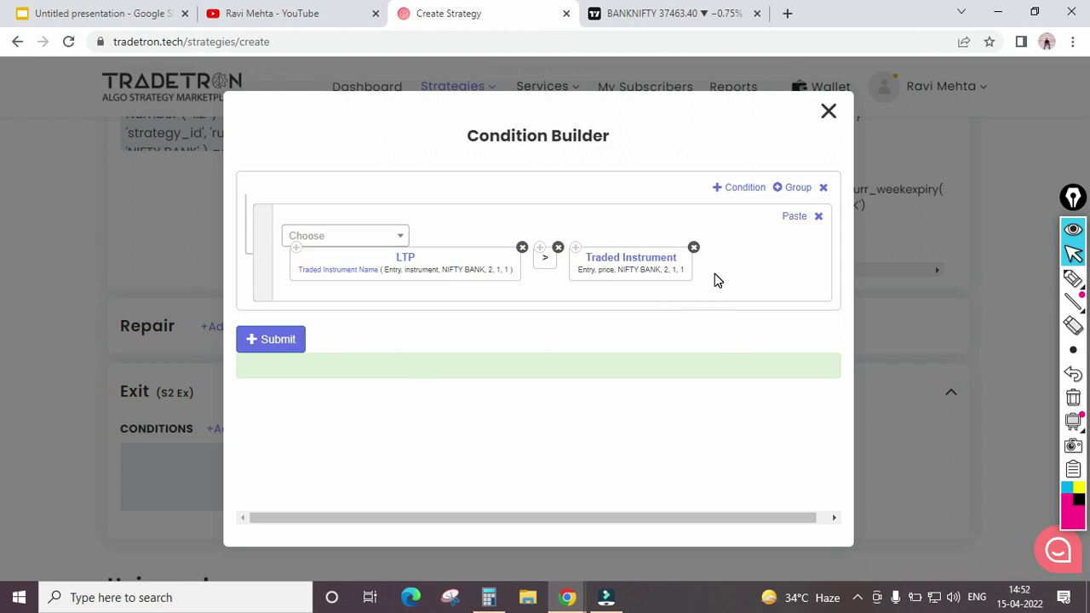
Check the target percentage on the Setup slide in Google Slides and return to the strategy's exit condition.
{"action": "left_click", "coordinate": [381, 241]}
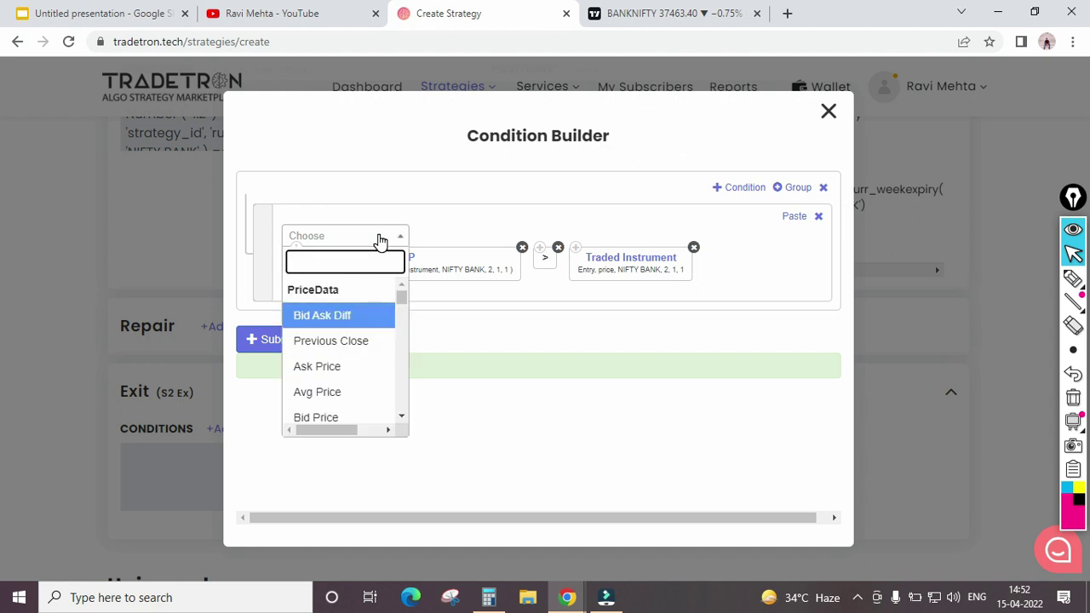
{"action": "left_click", "coordinate": [436, 227]}
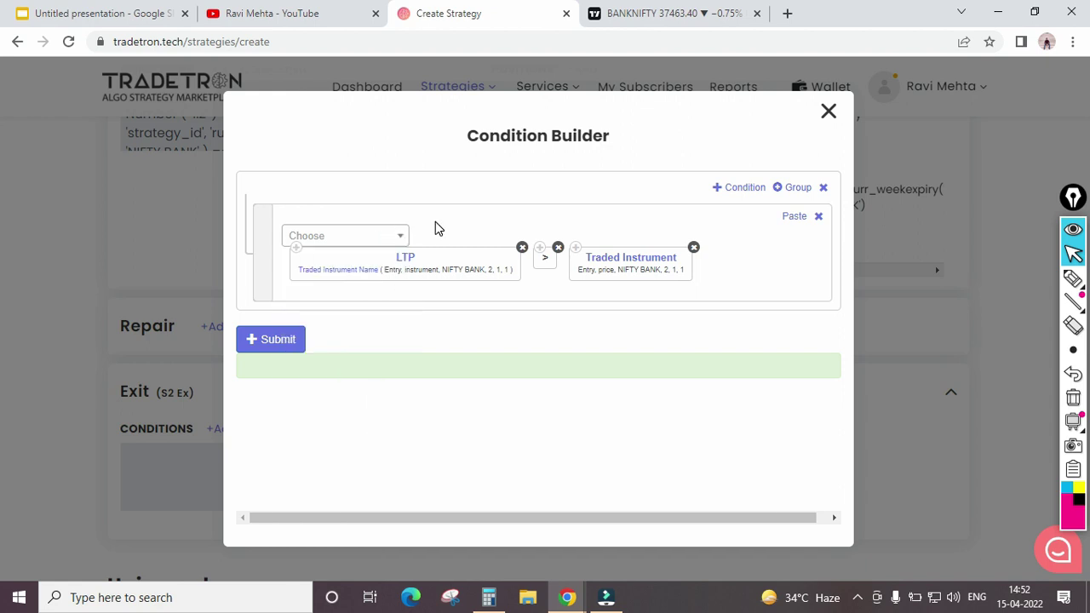
{"action": "left_click", "coordinate": [85, 7]}
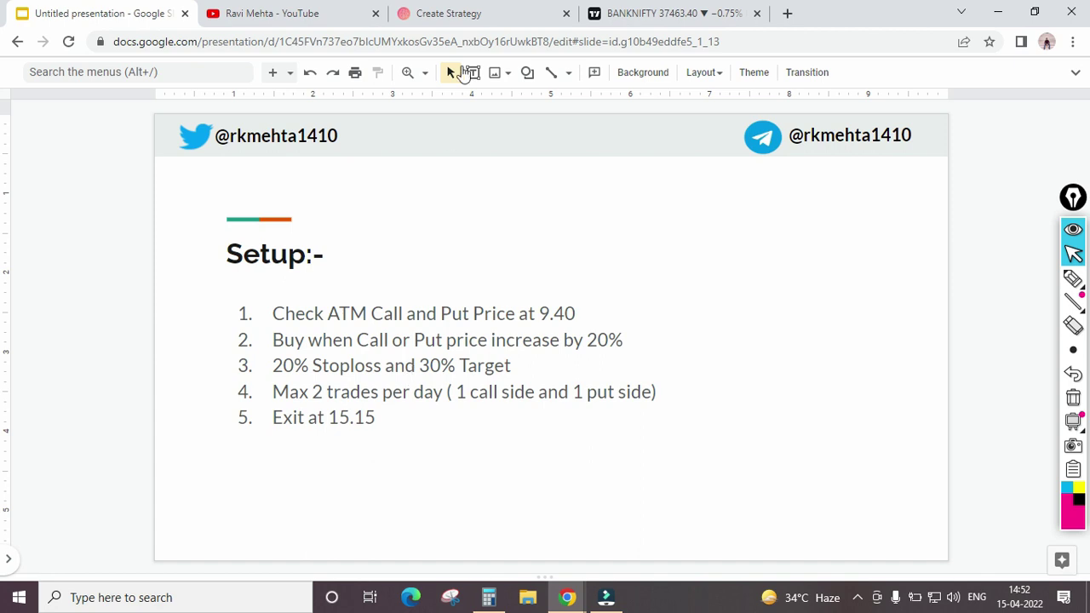
{"action": "left_click", "coordinate": [451, 13]}
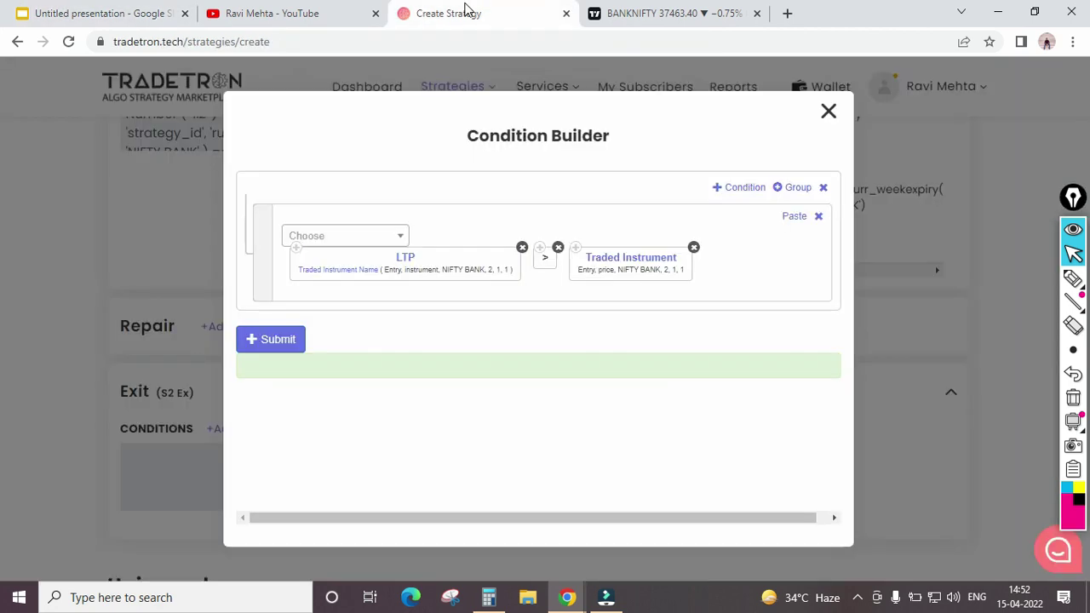
Multiply the traded price in the exit condition by the number 1.3.
{"action": "left_click", "coordinate": [366, 236]}
{"action": "type", "text": "*"}
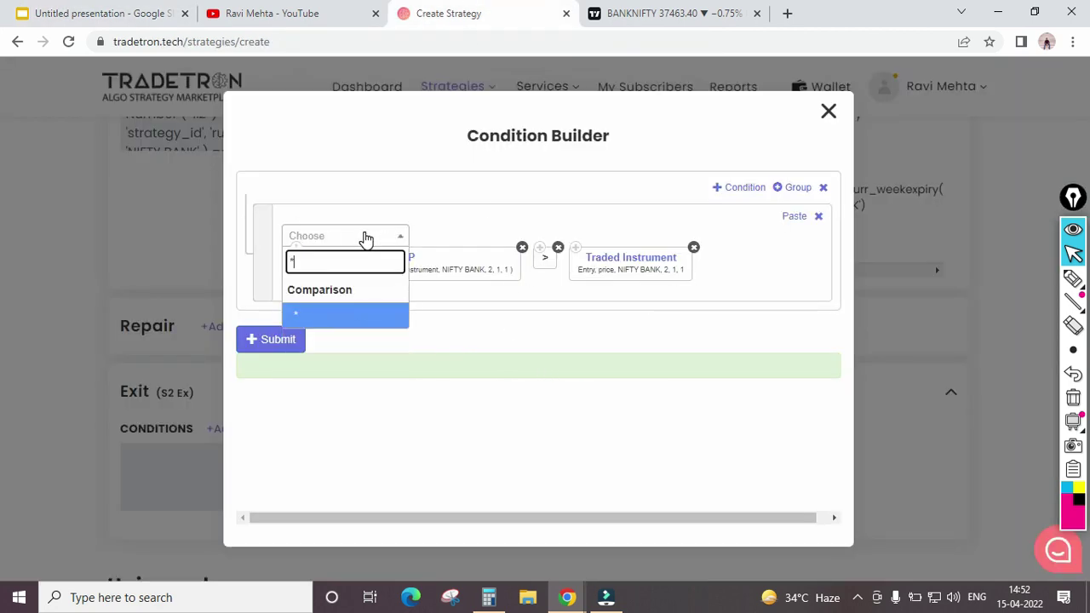
{"action": "key", "text": "Return"}
{"action": "left_click", "coordinate": [366, 237]}
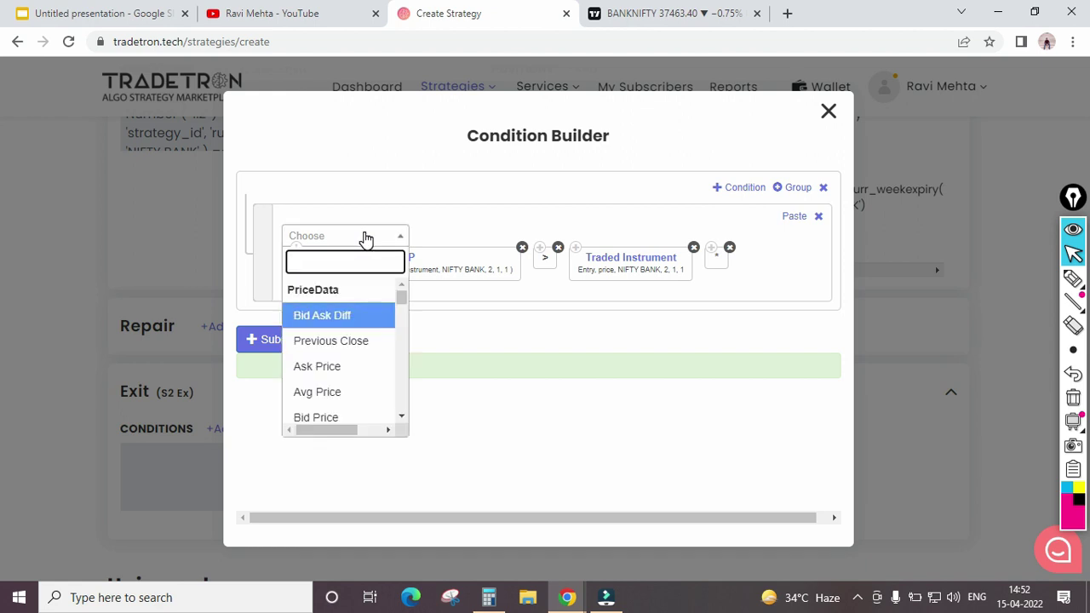
{"action": "type", "text": "number"}
{"action": "key", "text": "Return"}
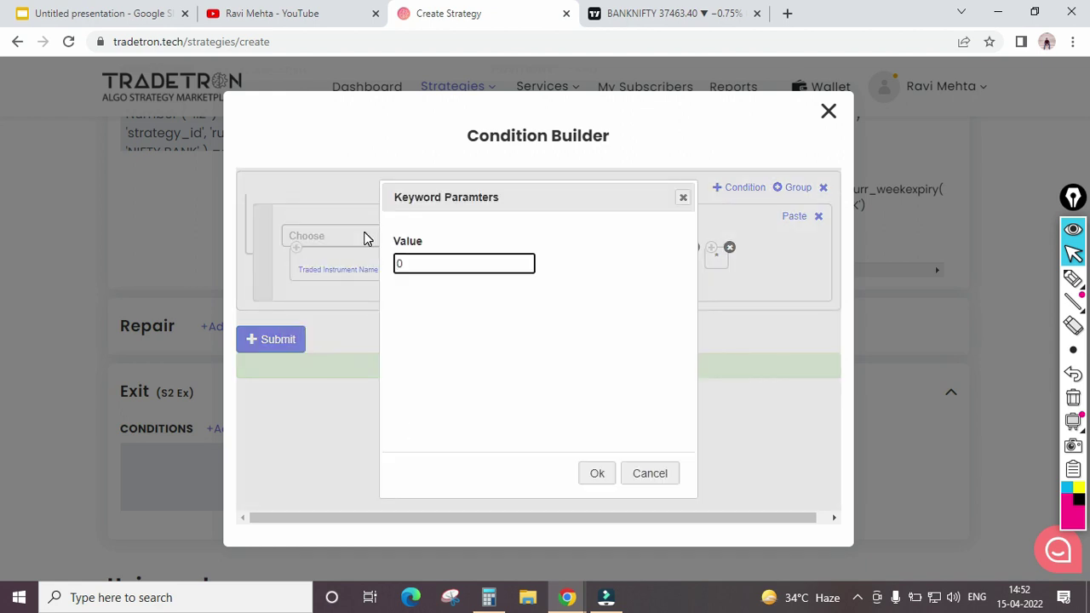
{"action": "type", "text": "1.3"}
{"action": "key", "text": "Delete"}
{"action": "key", "text": "Tab"}
{"action": "key", "text": "Return"}
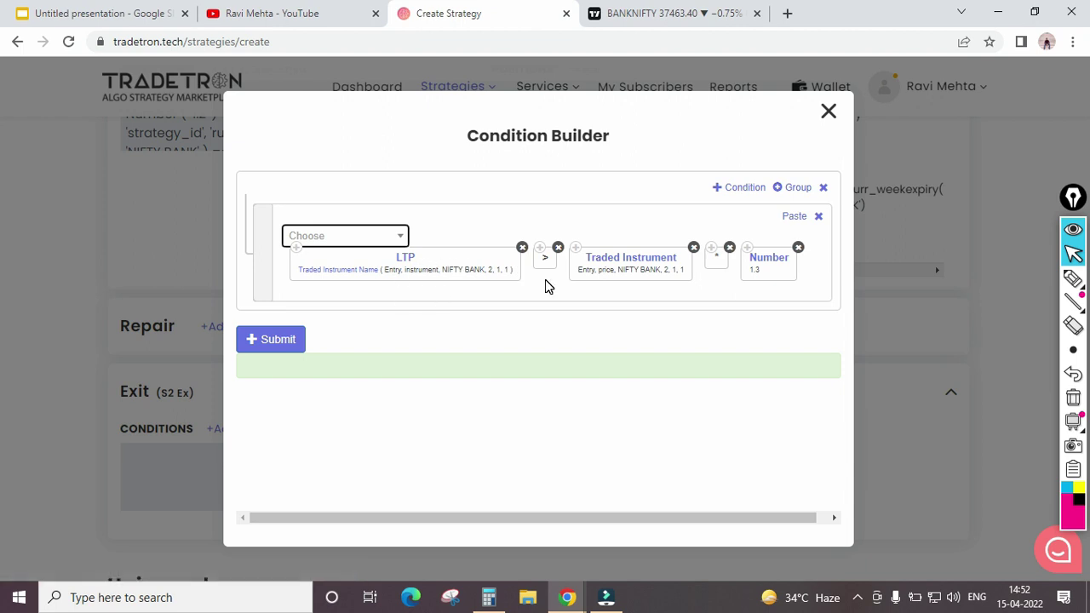
Switch to Calculator and compute an example target price as 121 × 1.3.
{"action": "left_click", "coordinate": [489, 597]}
{"action": "left_click", "coordinate": [906, 308]}
{"action": "type", "text": "121"}
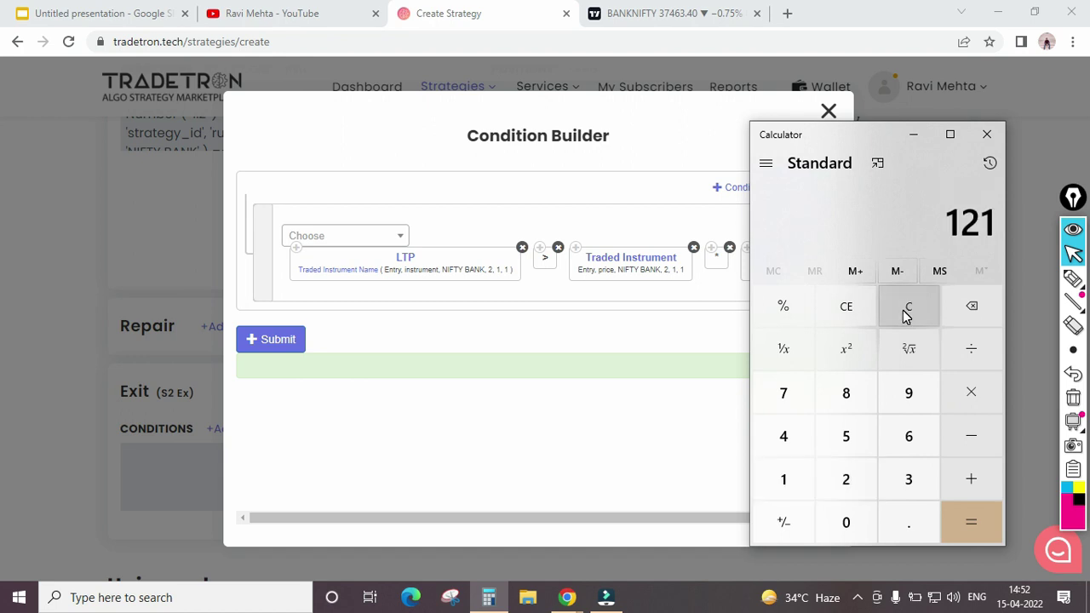
{"action": "type", "text": "*1.3"}
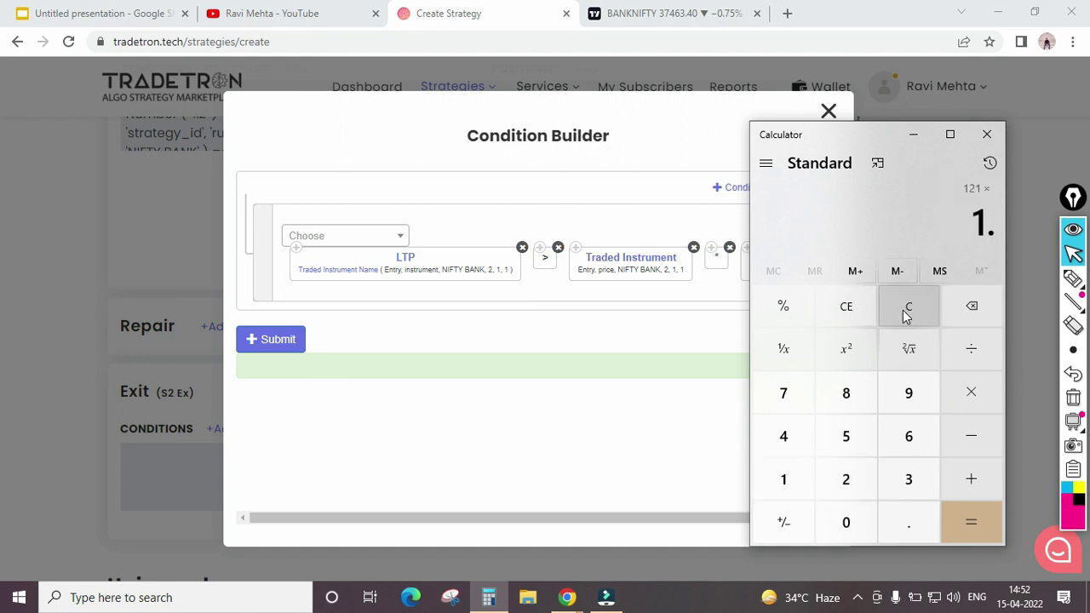
{"action": "key", "text": "Return"}
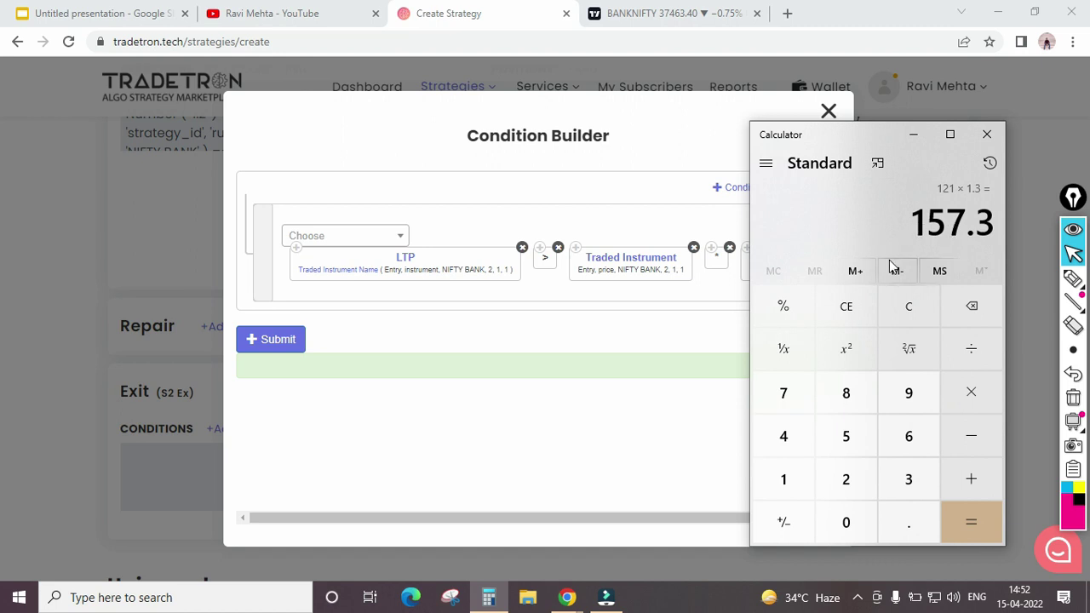
Return to the Condition Builder, add a second exit condition and join the two conditions with OR.
{"action": "left_click", "coordinate": [637, 332]}
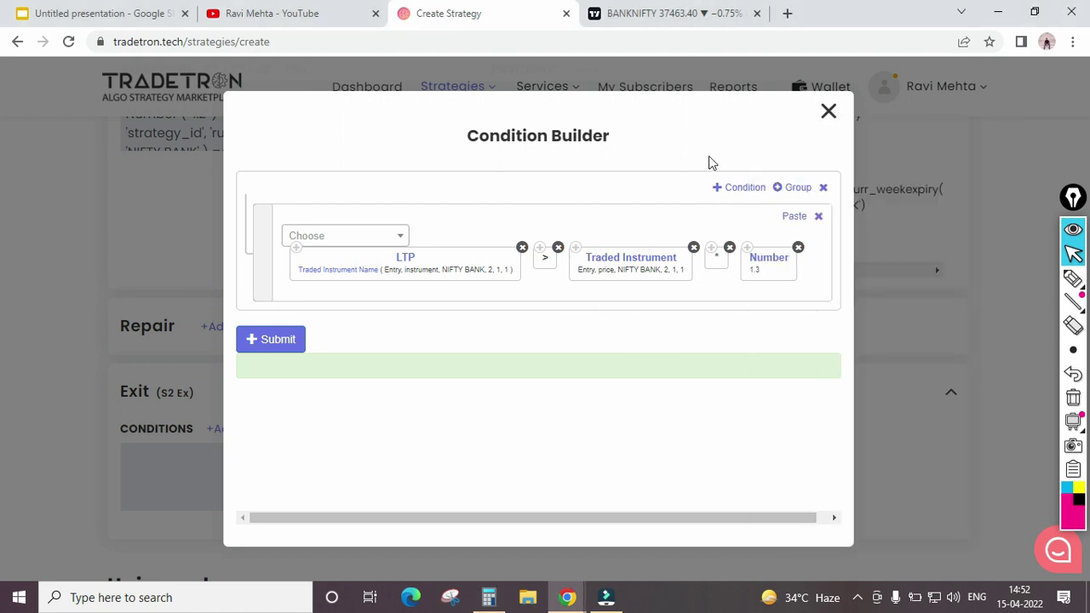
{"action": "left_click", "coordinate": [736, 190]}
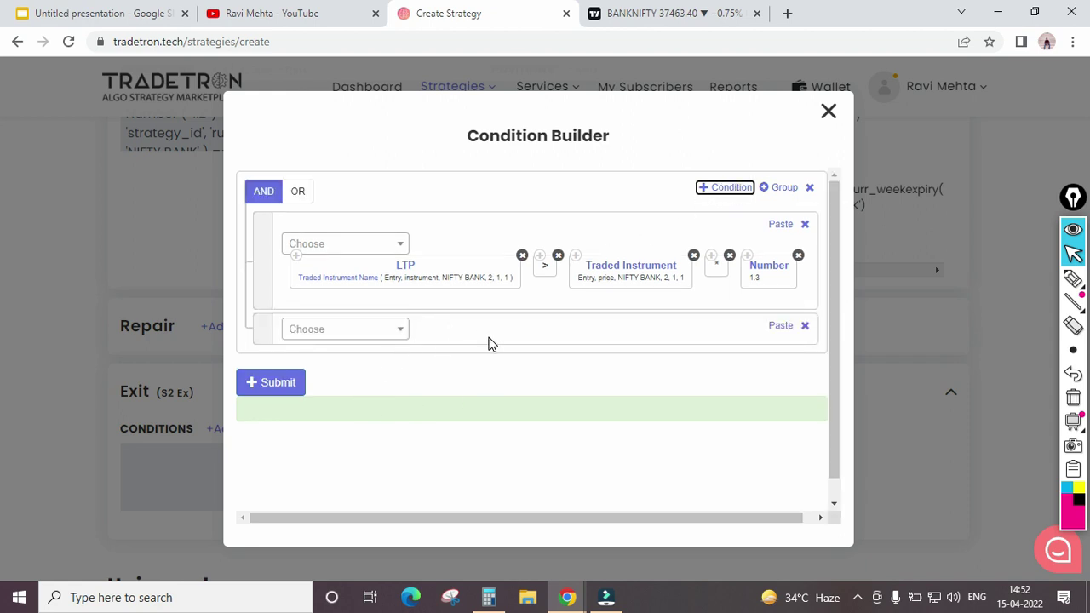
{"action": "left_click", "coordinate": [299, 194]}
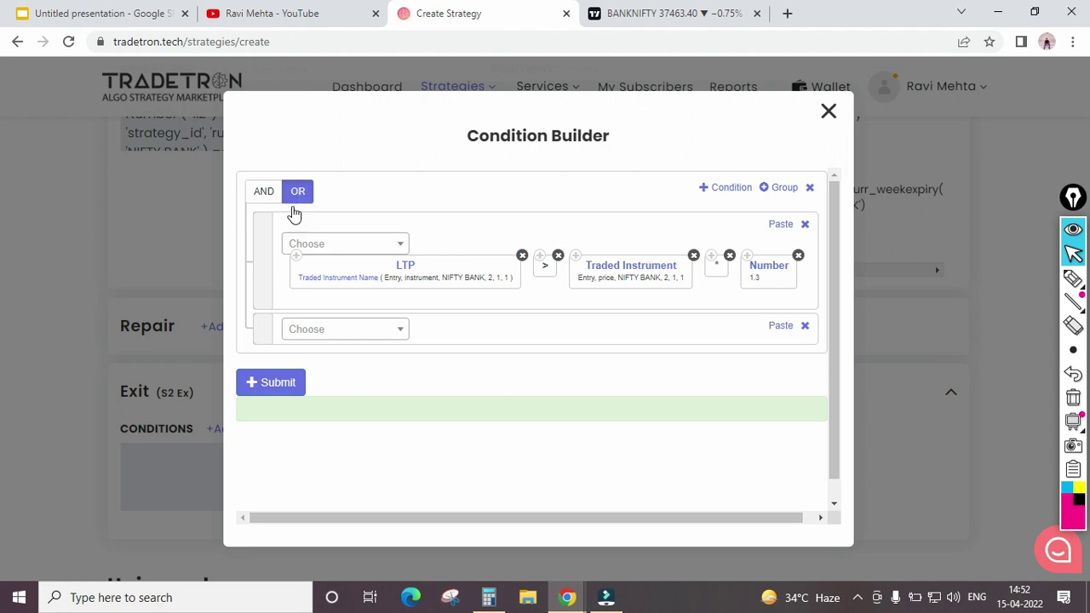
Copy the LTP block from the first condition into the second one and follow it with the < operator.
{"action": "left_click", "coordinate": [297, 262]}
{"action": "left_click", "coordinate": [779, 325]}
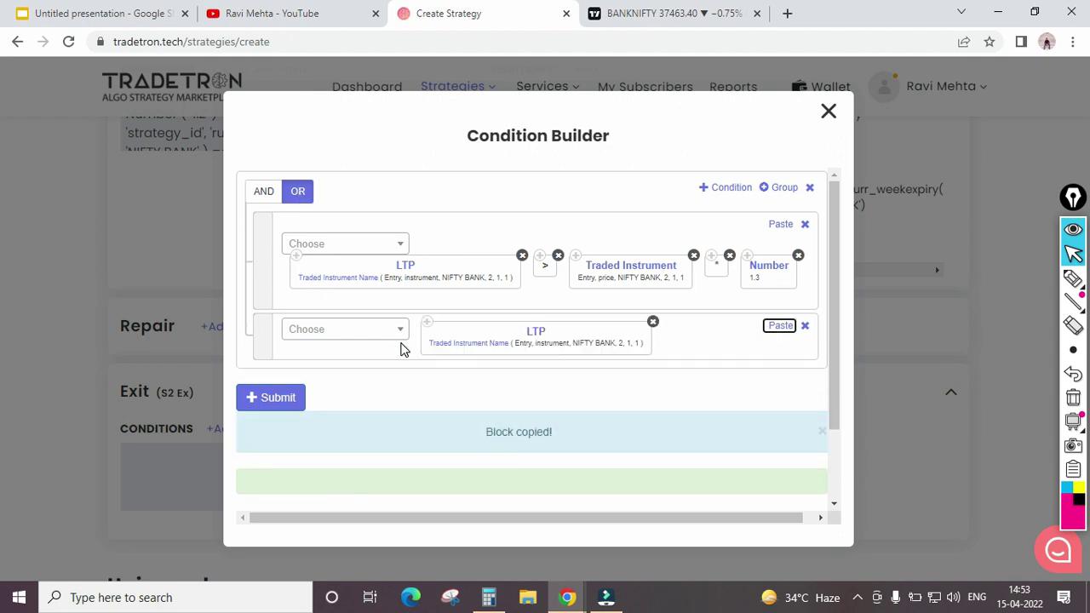
{"action": "left_click", "coordinate": [385, 334]}
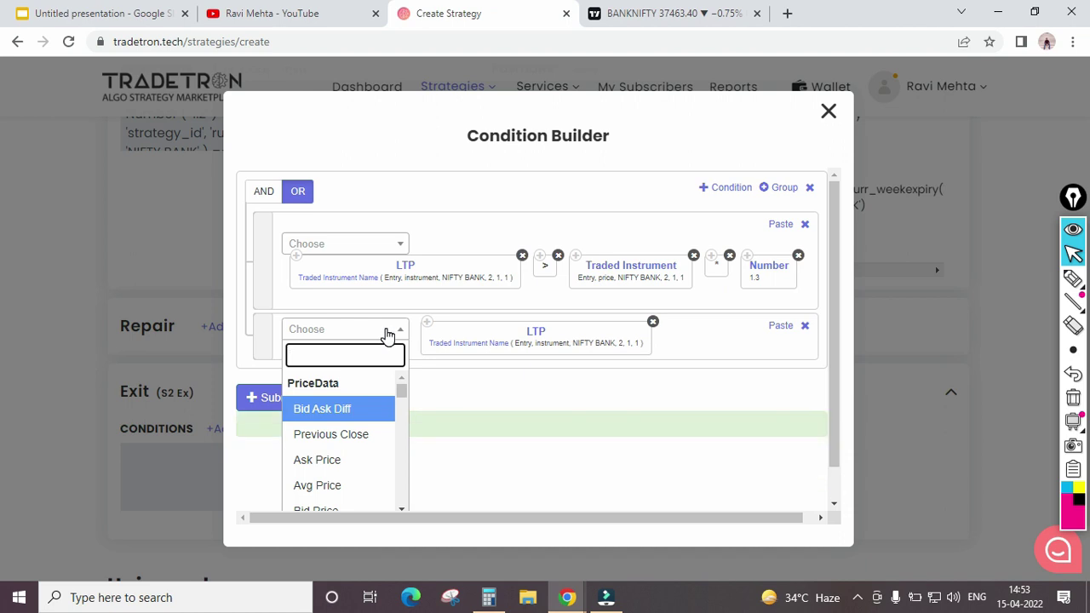
{"action": "type", "text": "<"}
{"action": "key", "text": "Return"}
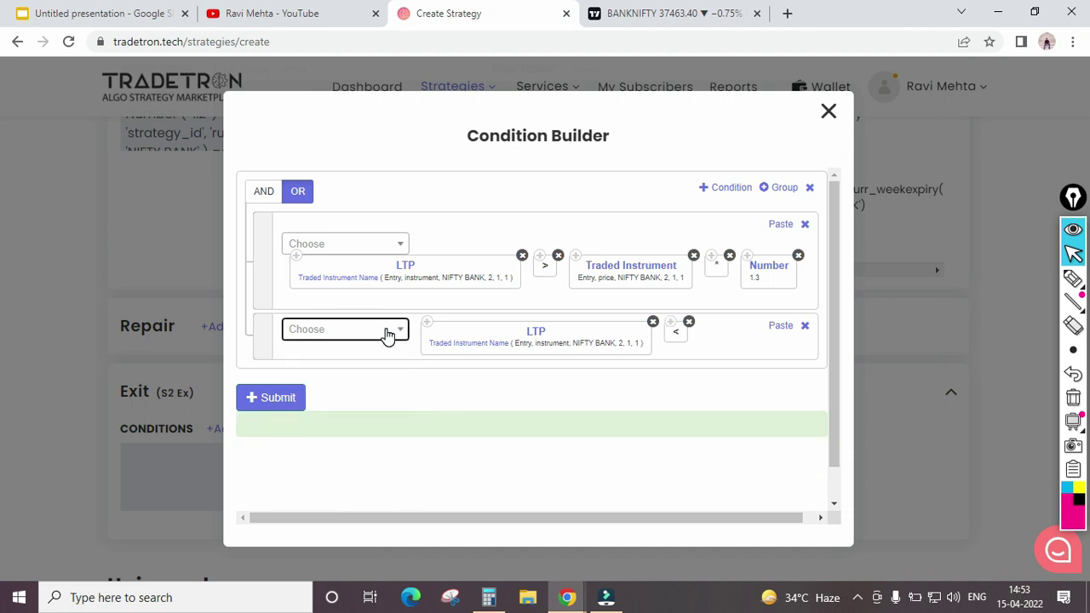
Copy the Traded Instrument price block and its multiplication by a number from the first condition into the second.
{"action": "left_click", "coordinate": [576, 258]}
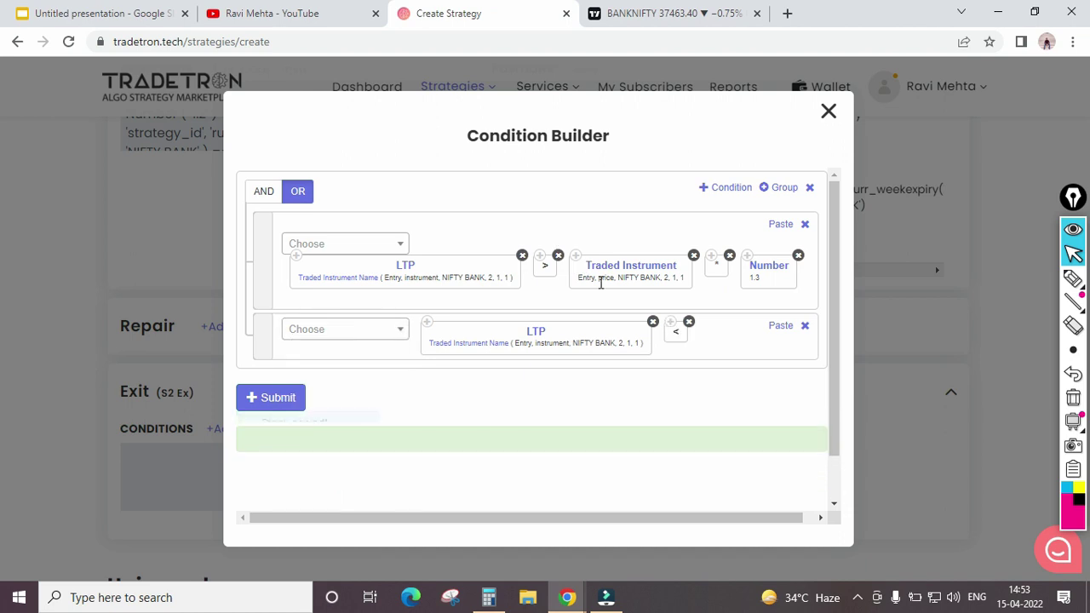
{"action": "left_click", "coordinate": [778, 328]}
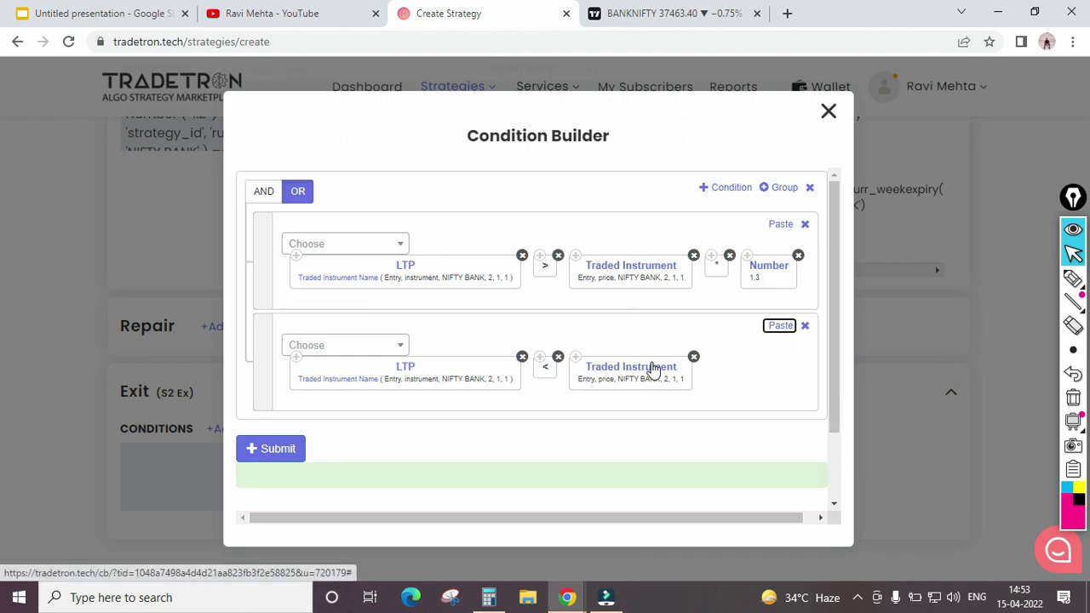
{"action": "left_click", "coordinate": [711, 260]}
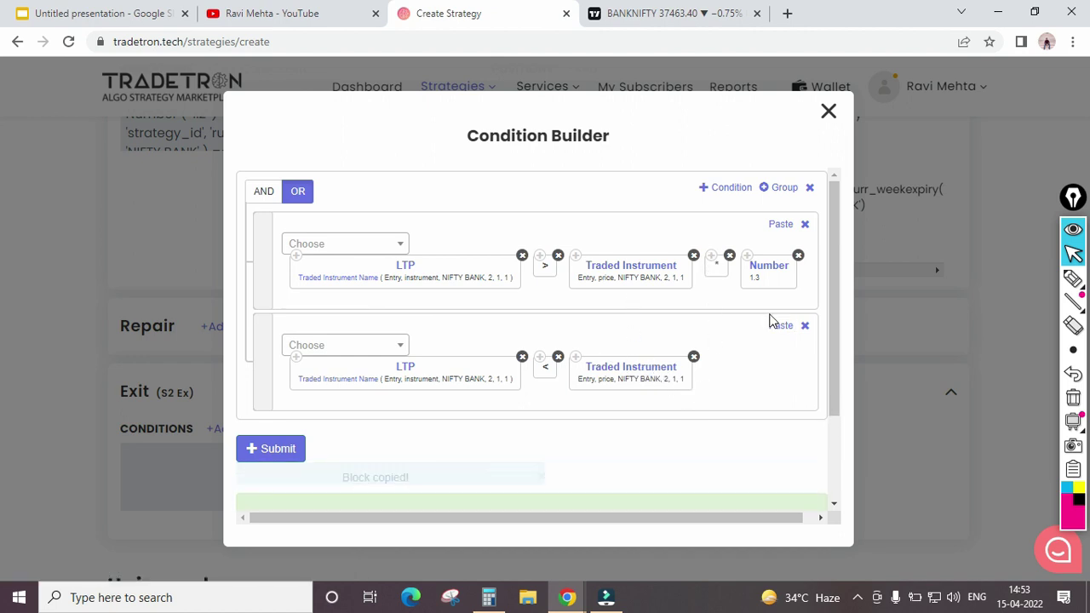
{"action": "left_click", "coordinate": [776, 327]}
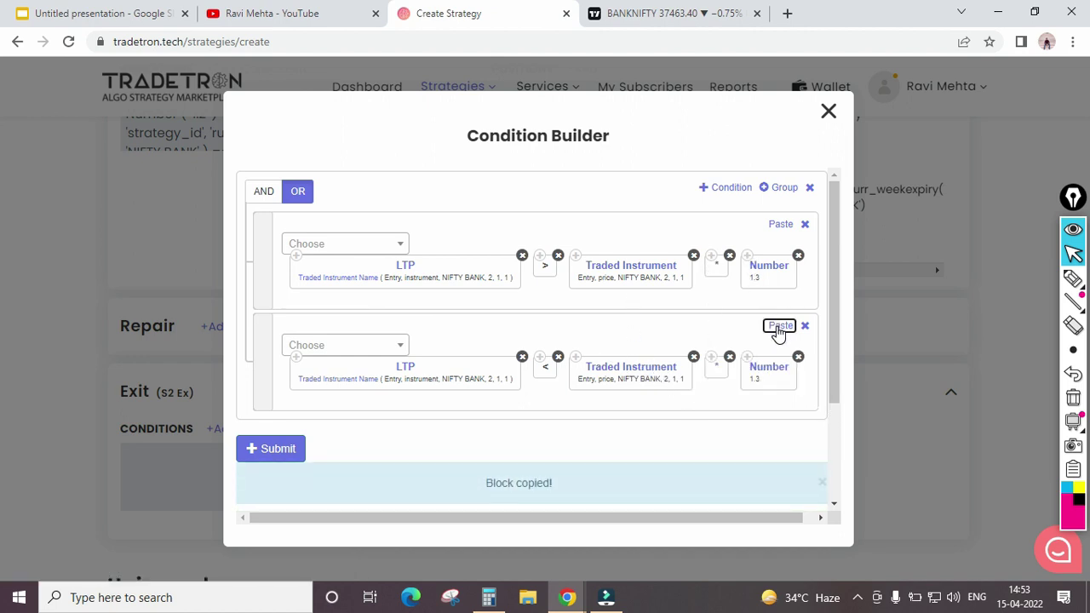
Set the multiplier number in the second exit condition to 0.8 and accept it.
{"action": "left_click", "coordinate": [772, 368]}
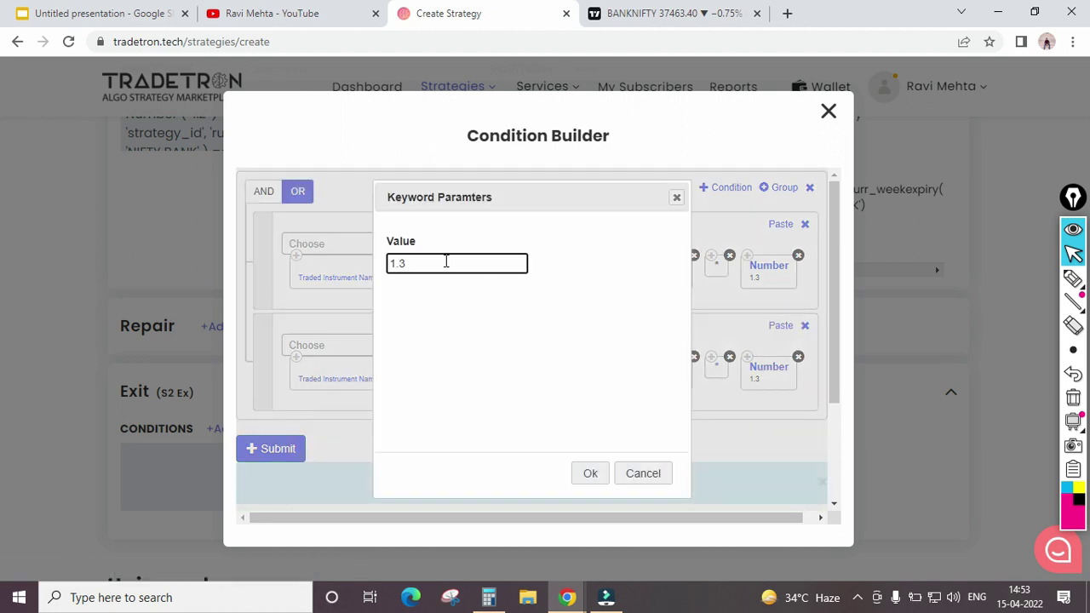
{"action": "left_click_drag", "start_coordinate": [440, 266], "coordinate": [383, 266]}
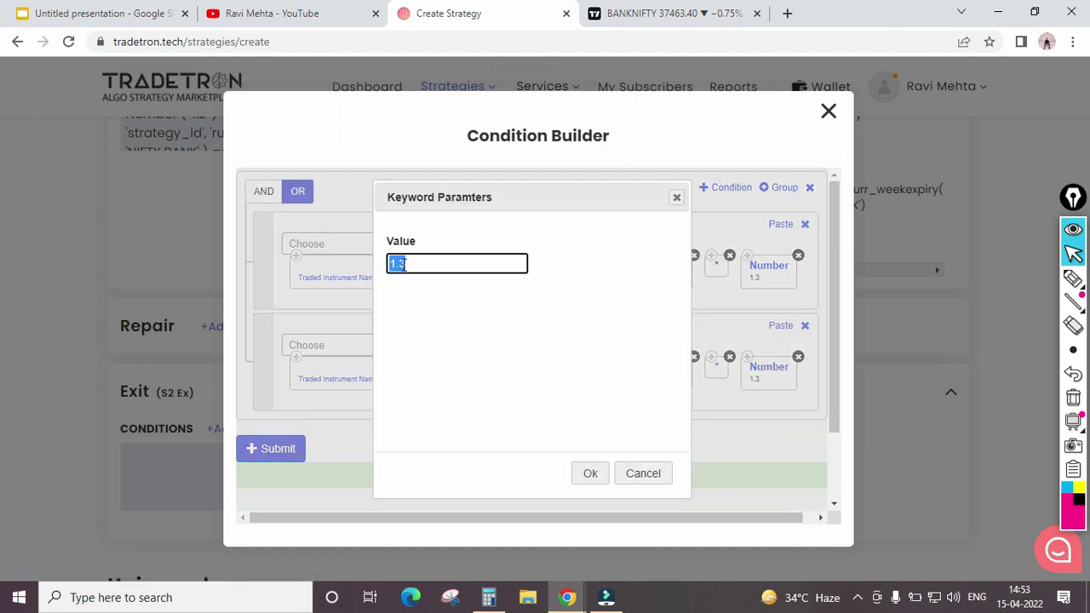
{"action": "type", "text": "0.8"}
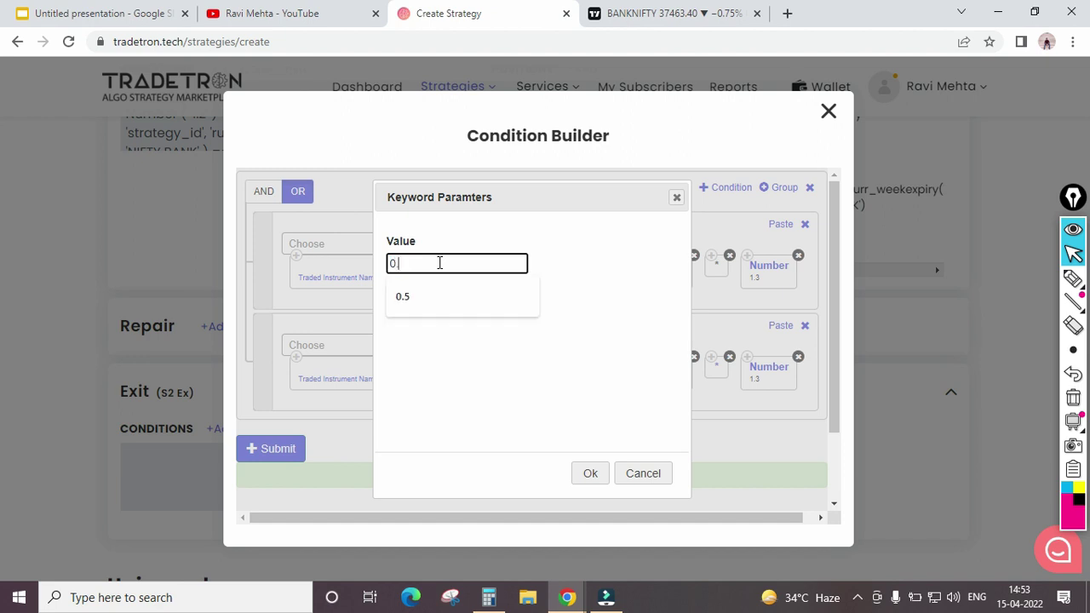
{"action": "left_click", "coordinate": [588, 475]}
Switch to Calculator, compute an example stop-loss price as 121 × 0.8, and return to the Condition Builder.
{"action": "left_click", "coordinate": [489, 597]}
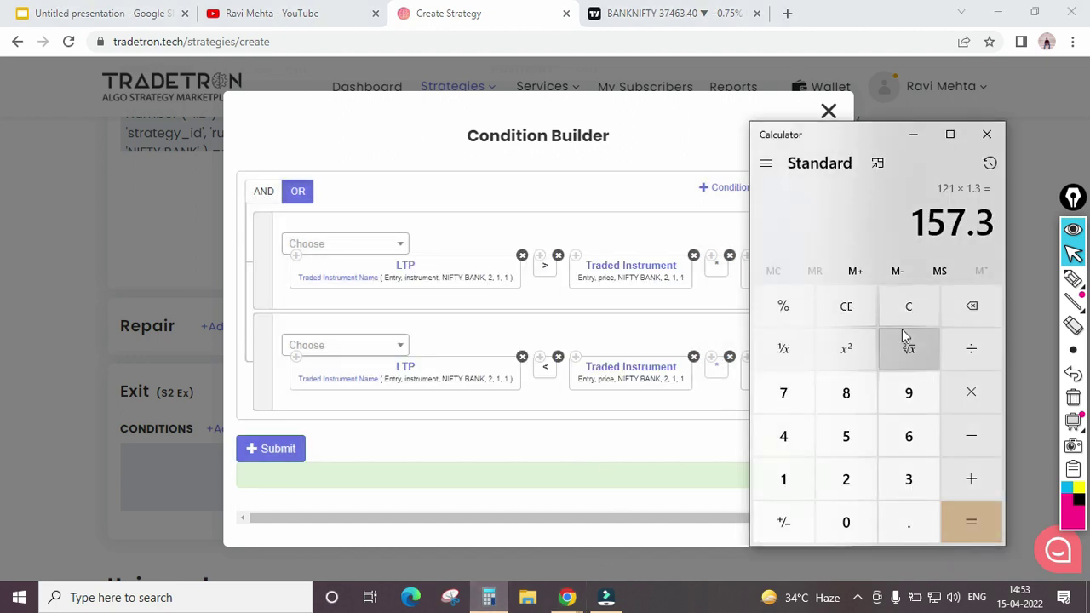
{"action": "left_click", "coordinate": [905, 313]}
{"action": "type", "text": "121 × "}
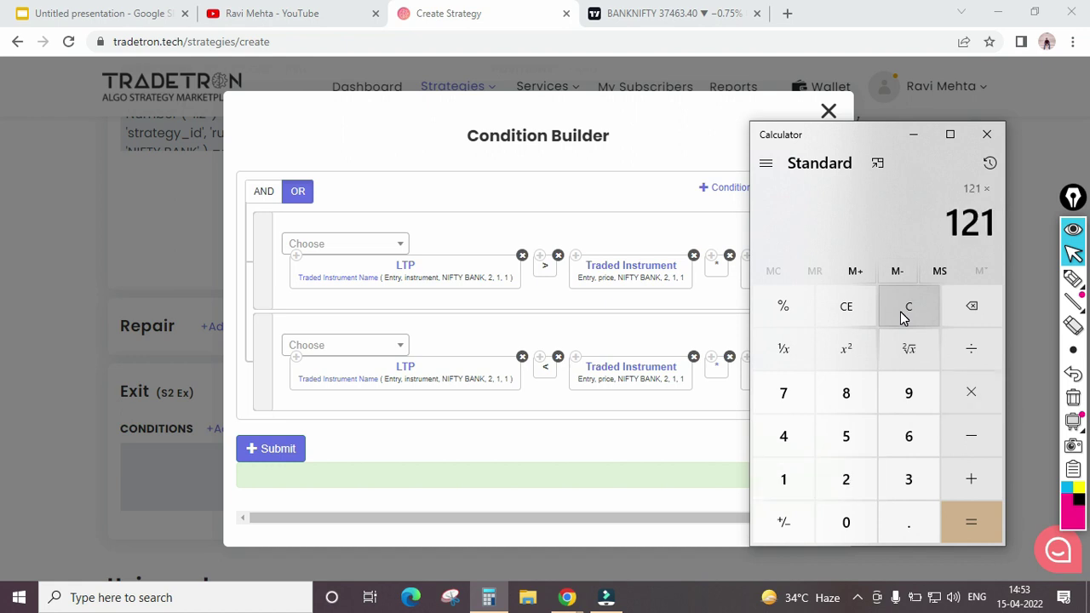
{"action": "type", "text": "0.8"}
{"action": "key", "text": "Return"}
{"action": "left_click_drag", "start_coordinate": [987, 225], "coordinate": [936, 225]}
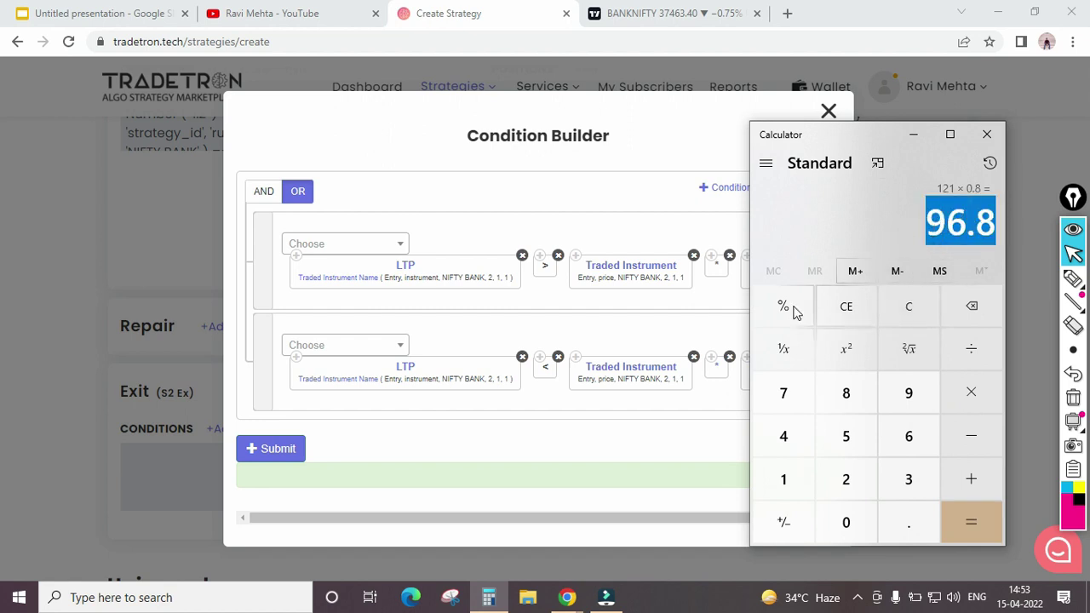
{"action": "left_click", "coordinate": [585, 428]}
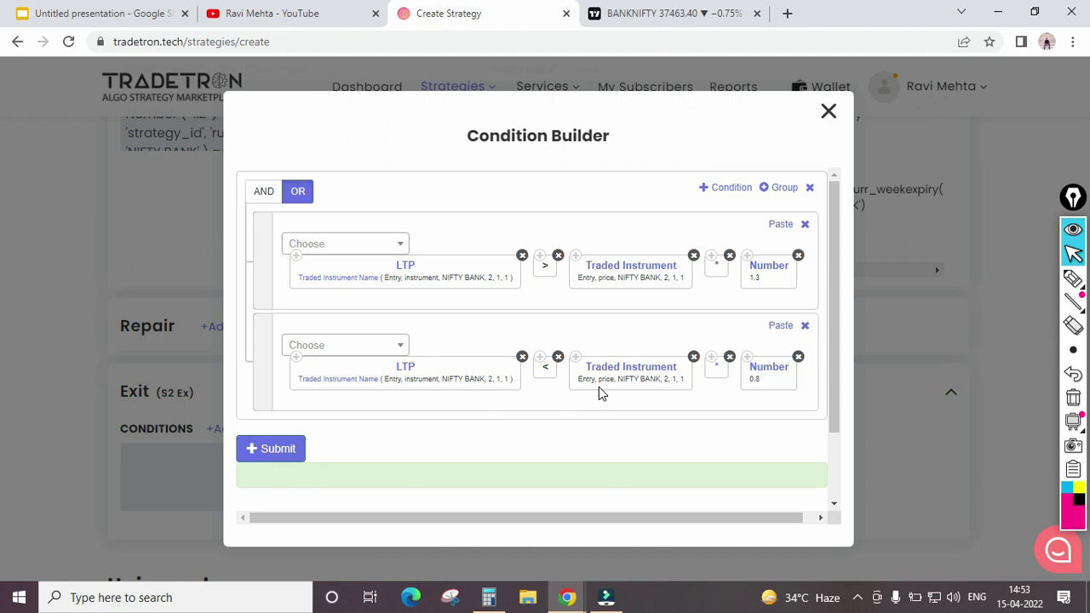